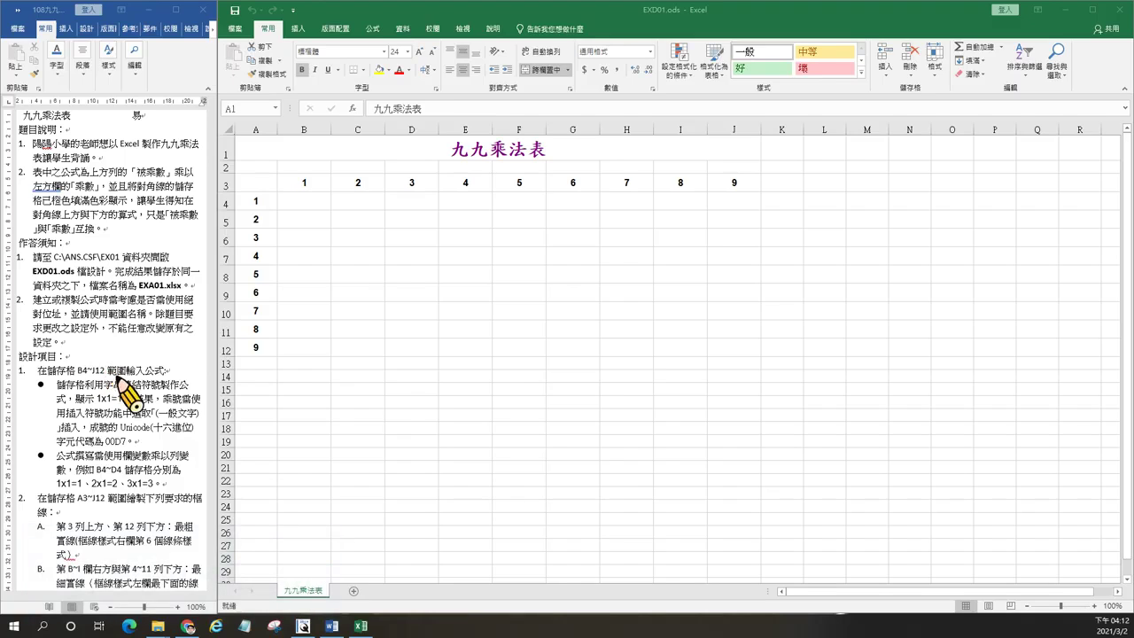
Stop drawing borders and select cell B4.
scroll(115, 379, down, 2)
scroll(124, 399, down, 2)
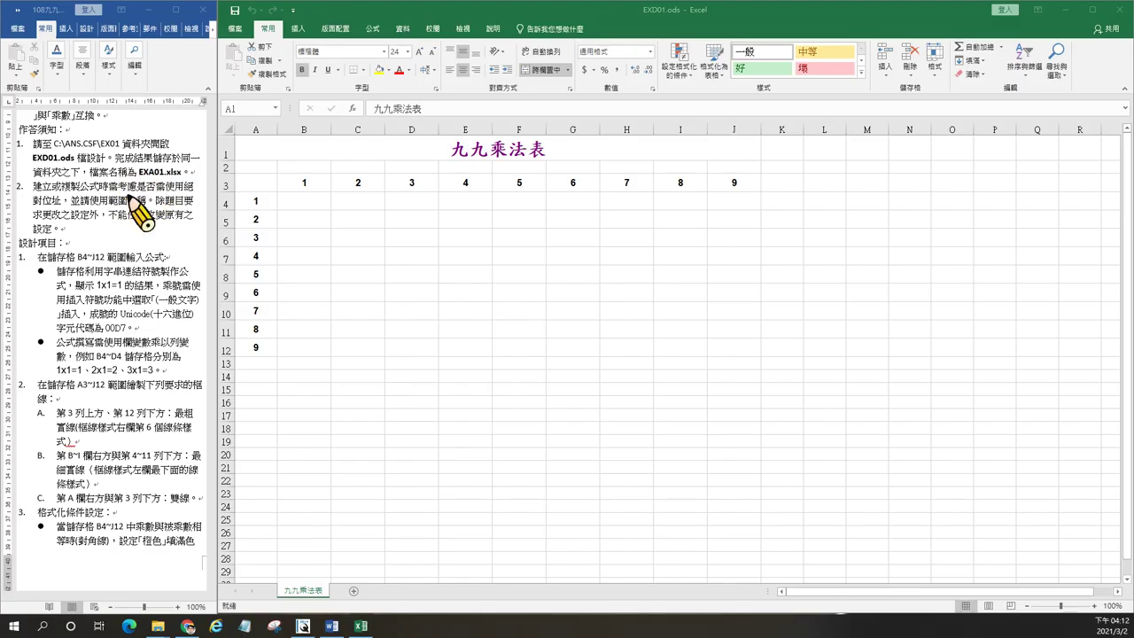
scroll(129, 260, down, 1)
scroll(129, 259, down, 2)
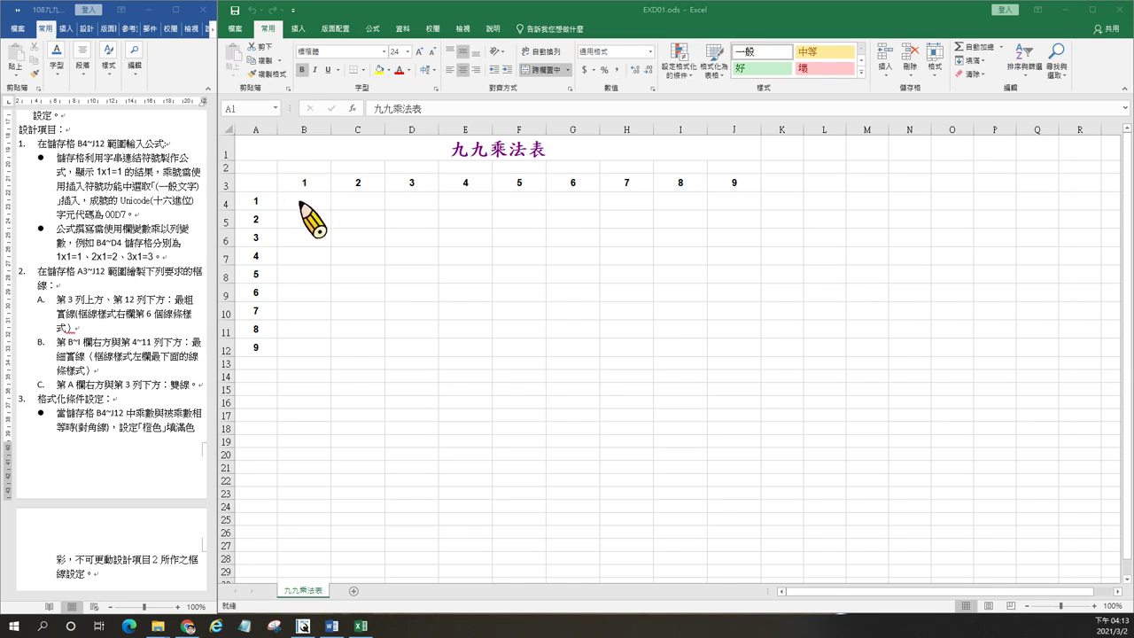
key(Escape)
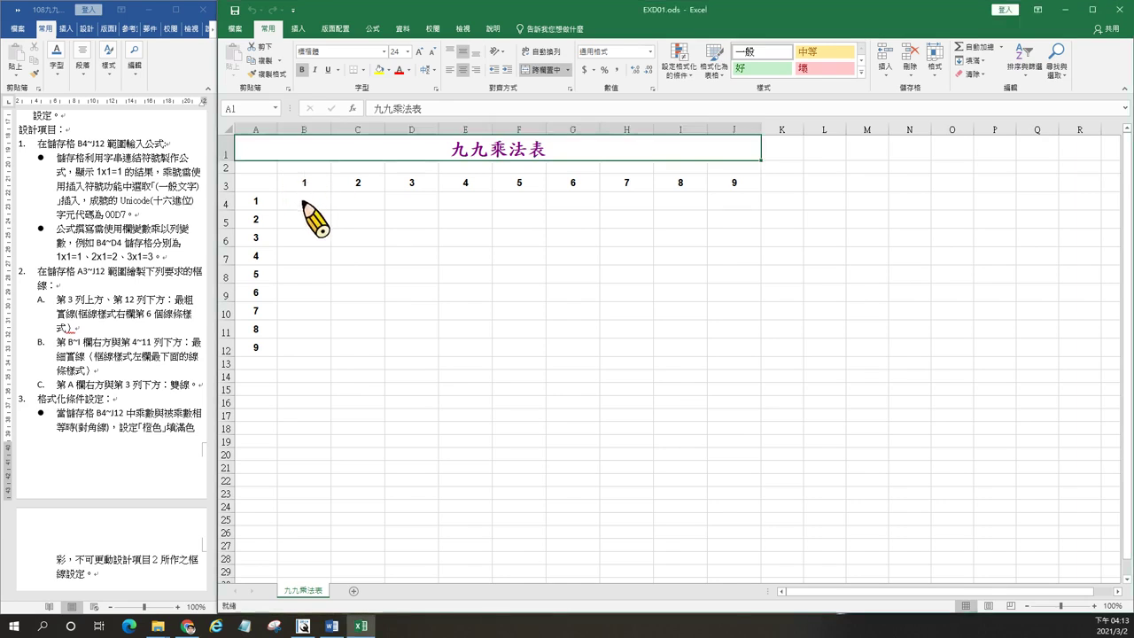
click(303, 209)
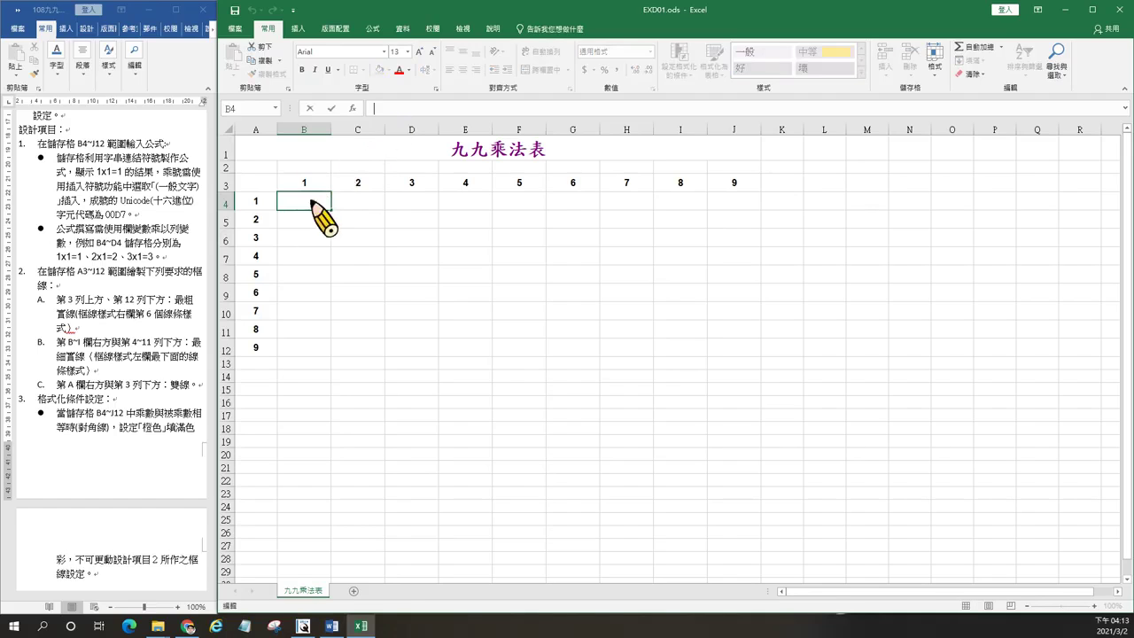
click(305, 237)
click(300, 205)
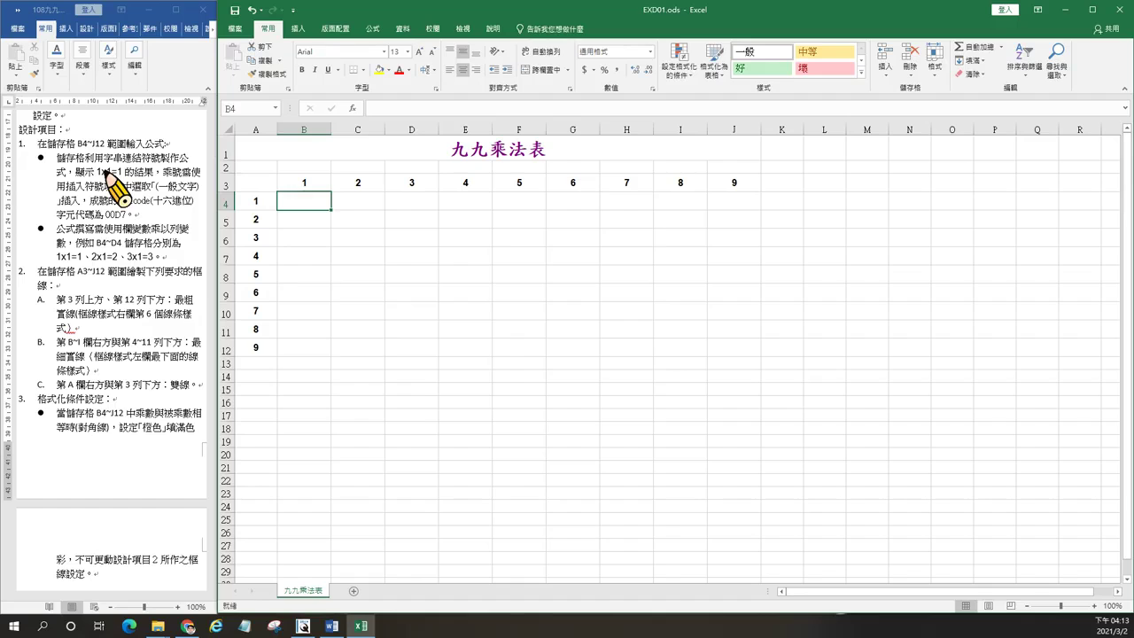
Insert the × sign in B4 using Insert > Symbol with character code 00D7.
click(298, 28)
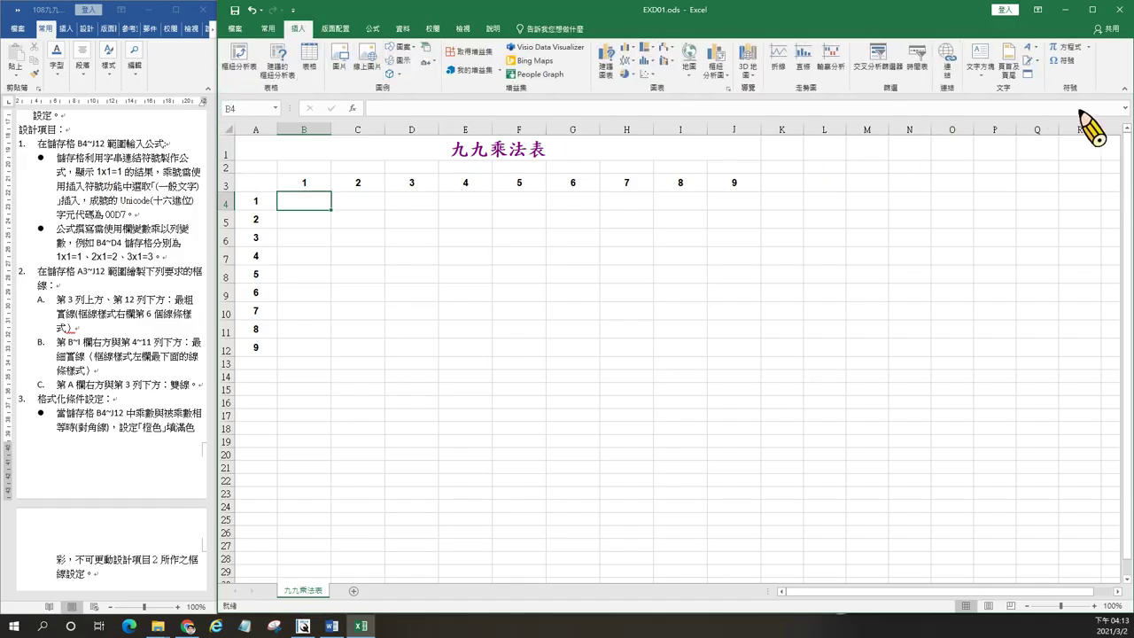
click(1060, 60)
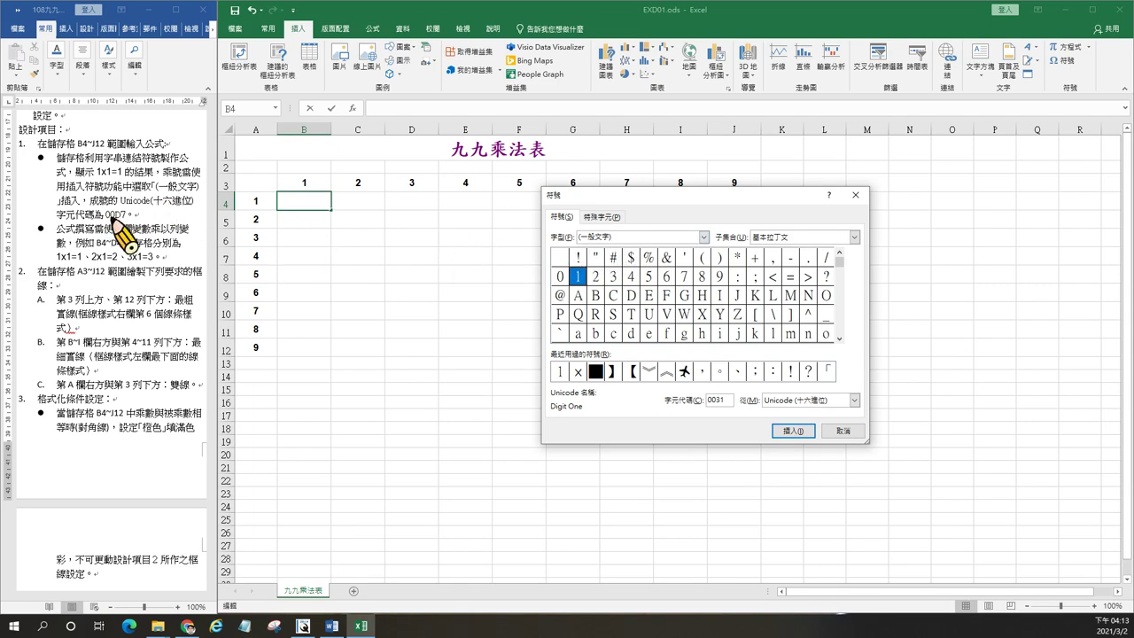
drag(726, 400, 654, 401)
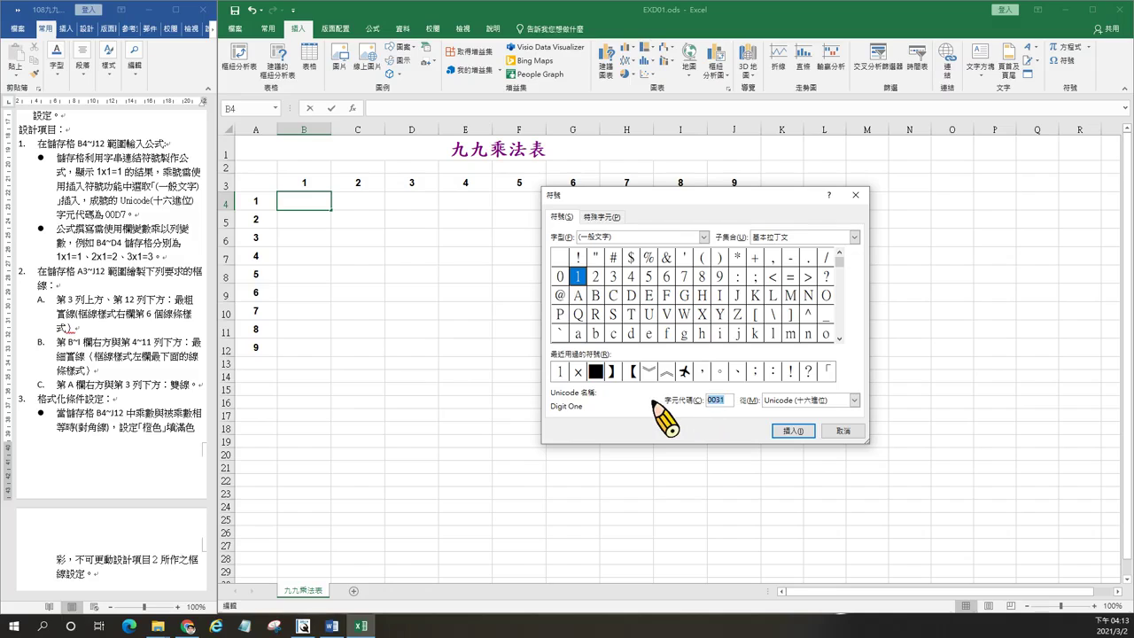
text(7)
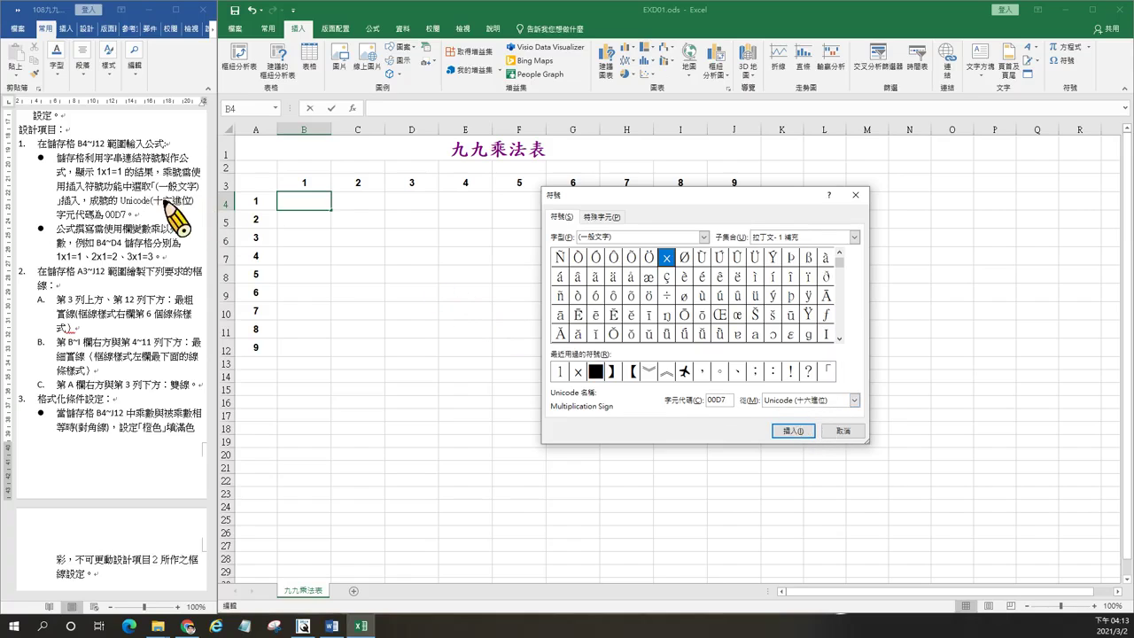
click(793, 431)
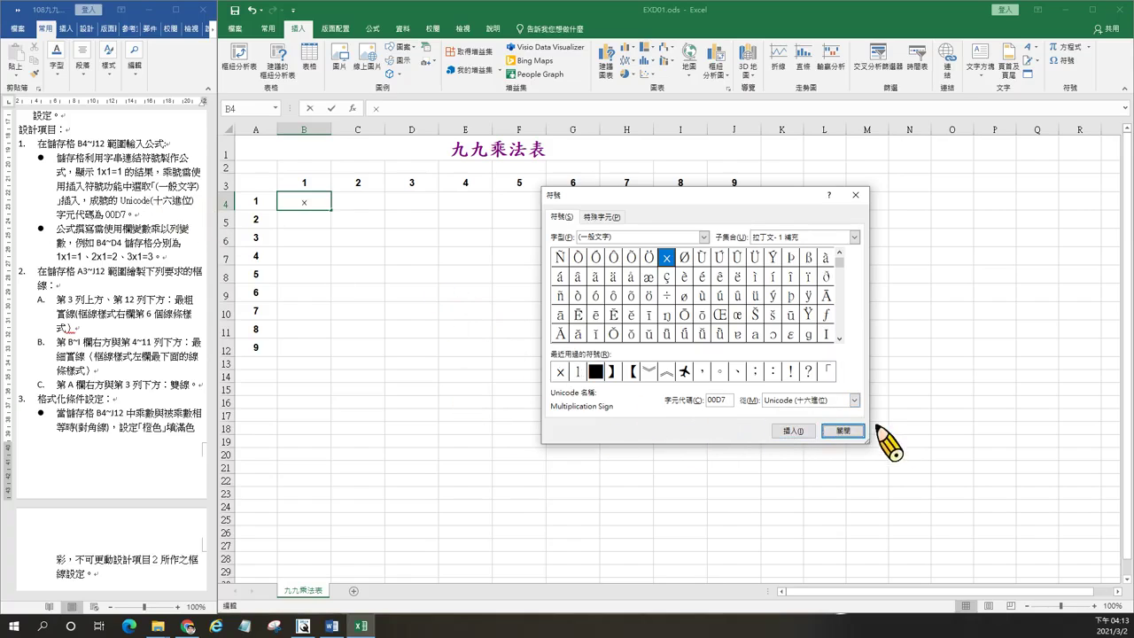
click(843, 431)
text(=)
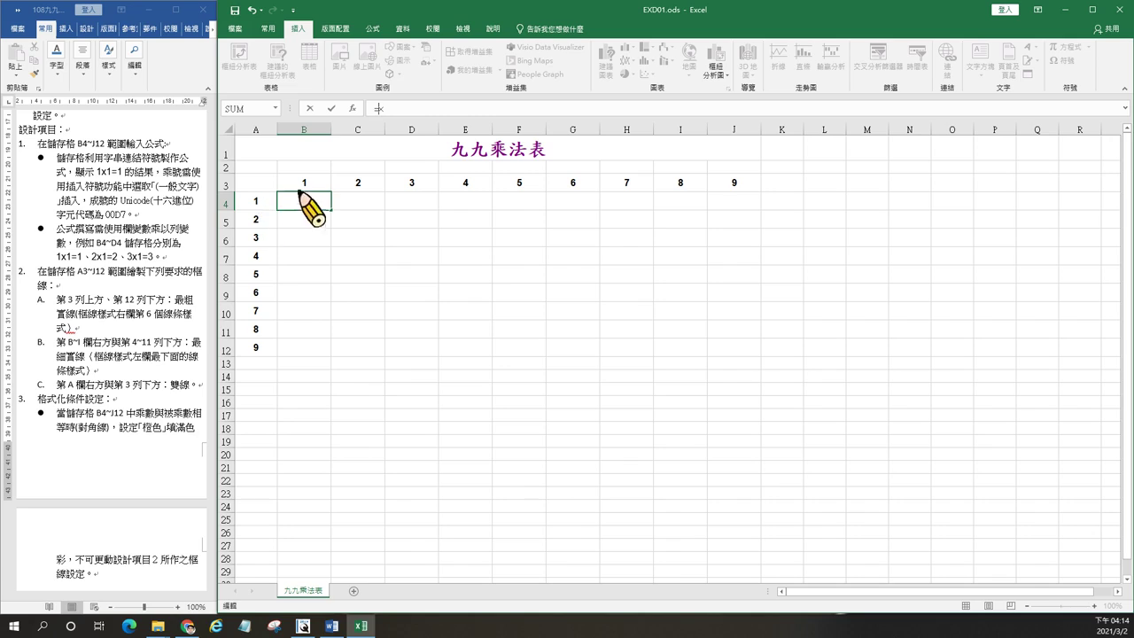
Enter =B3&"×"&A4&"="&B3*A4 in B4 so it displays 1×1=1.
click(311, 185)
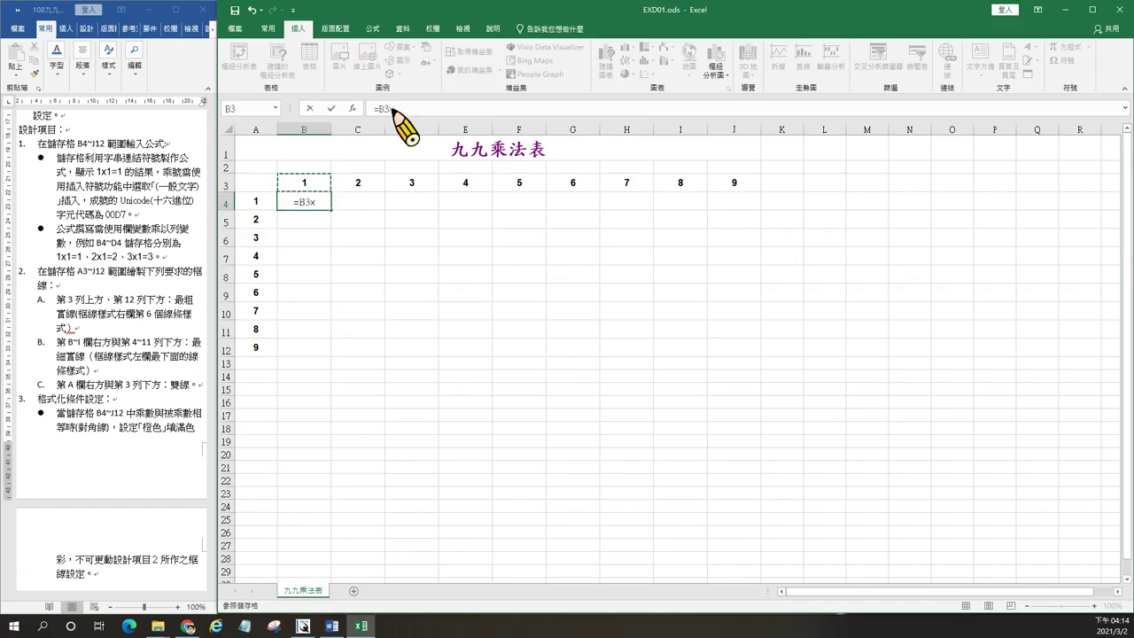
text(&")
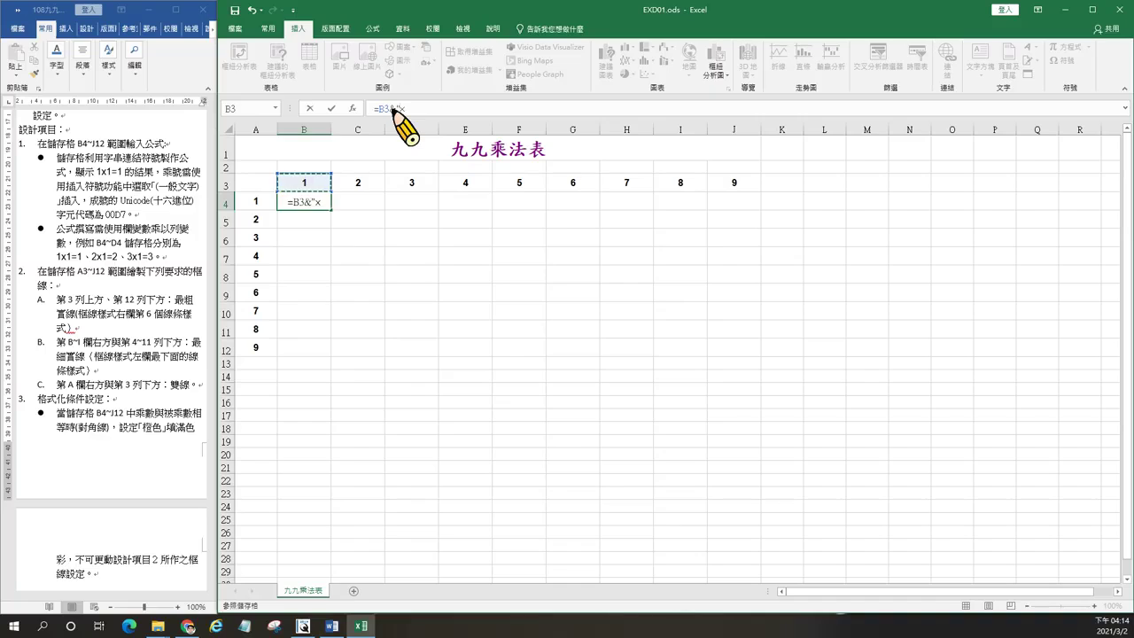
text(+C3)
key(BackSpace)
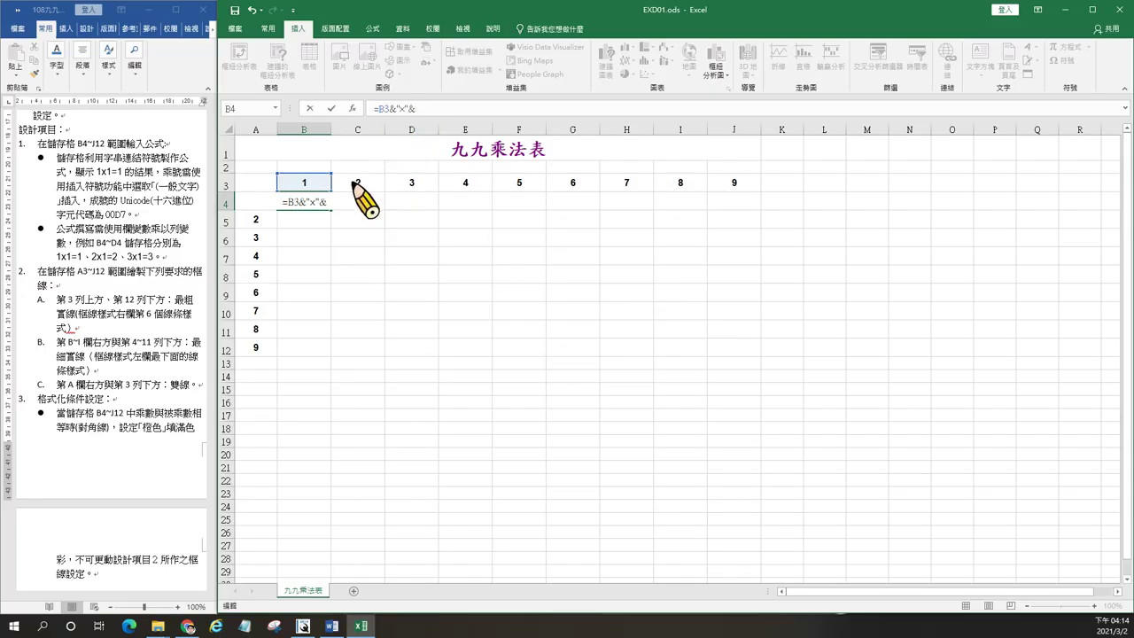
click(255, 220)
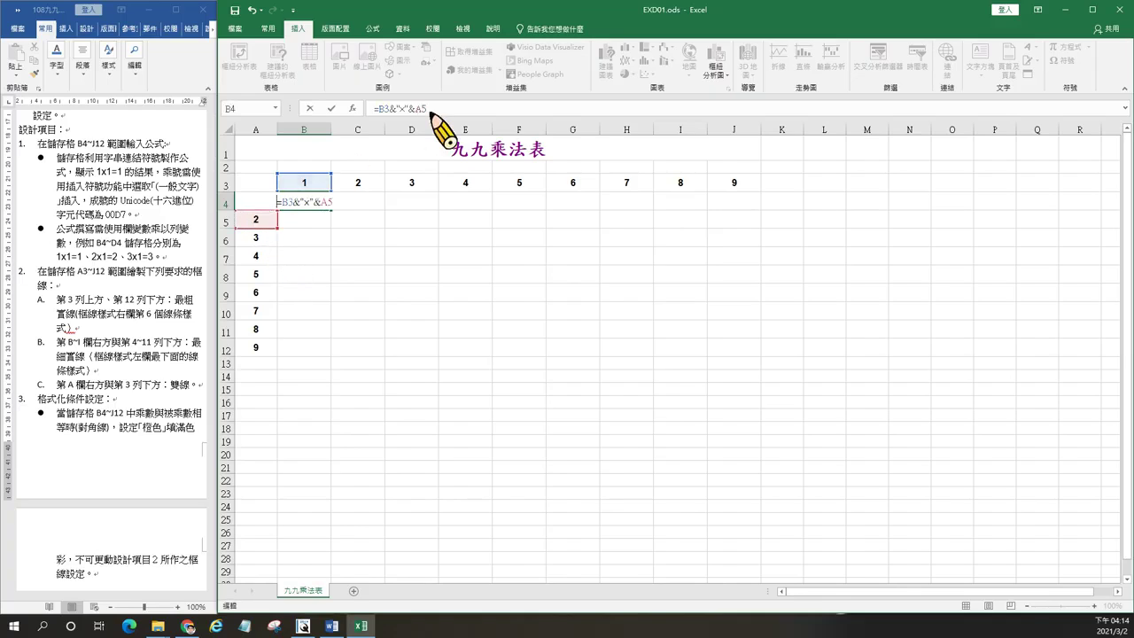
key(BackSpace)
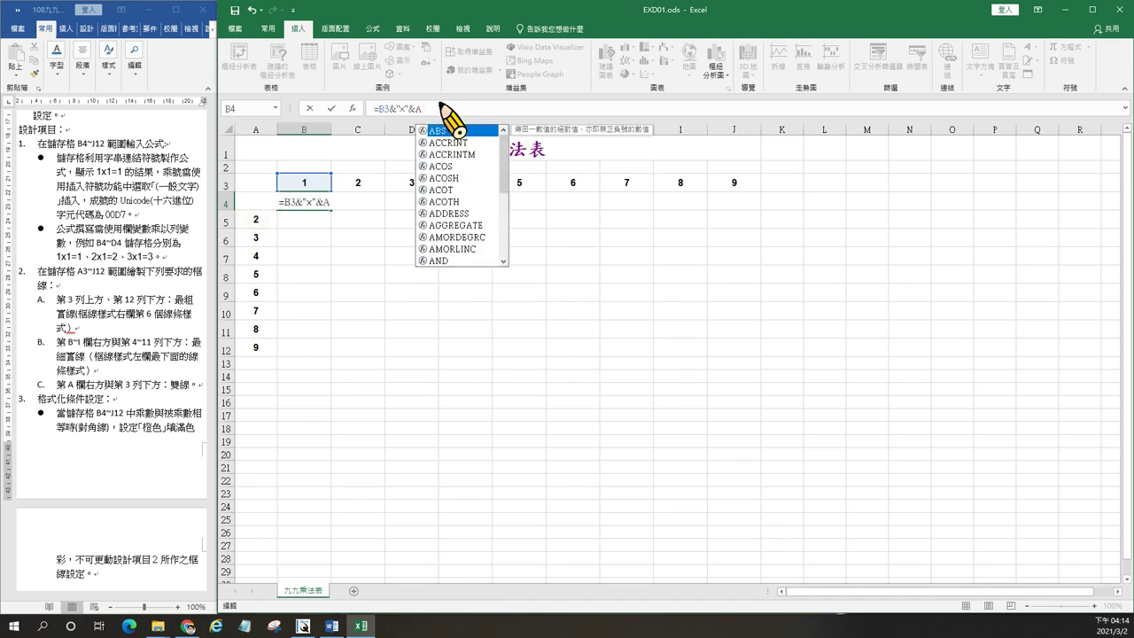
text(4&"="&)
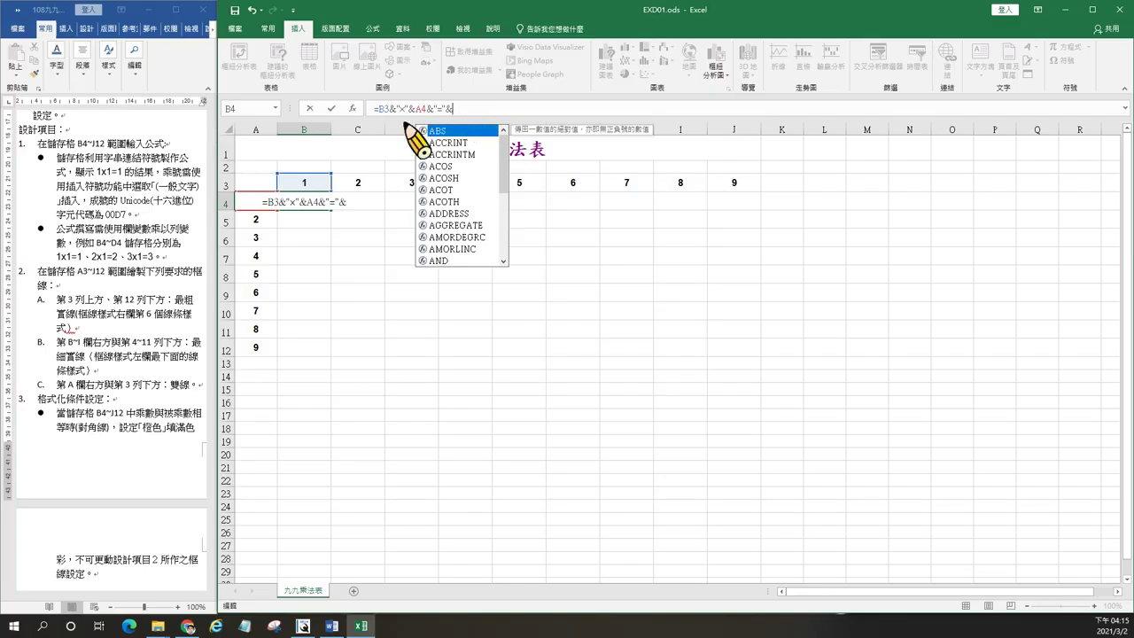
click(317, 189)
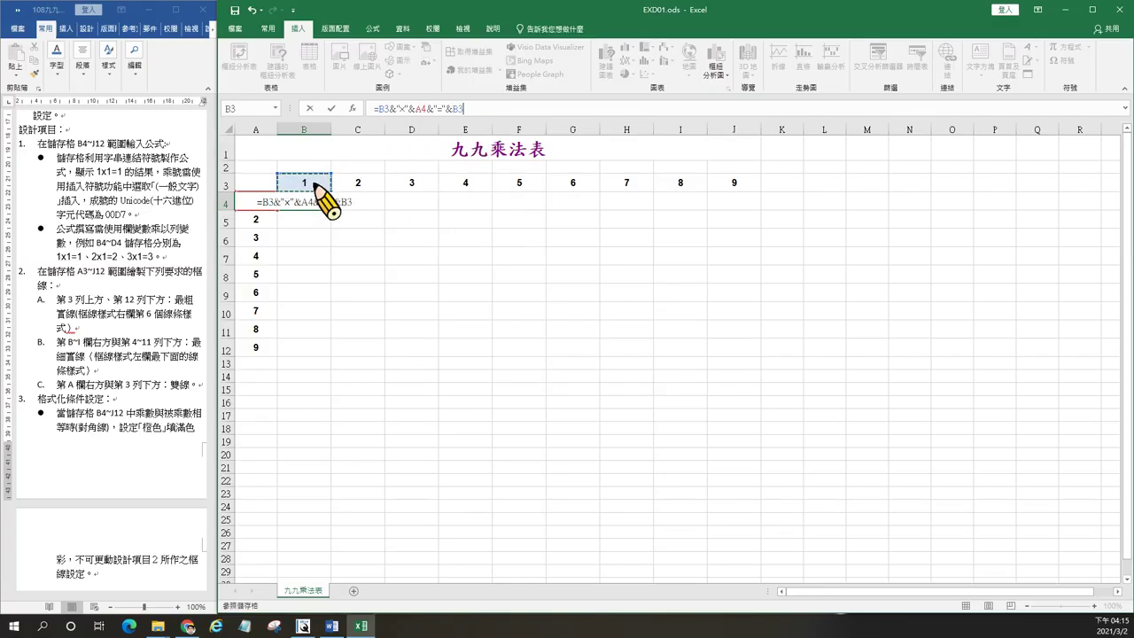
text(*)
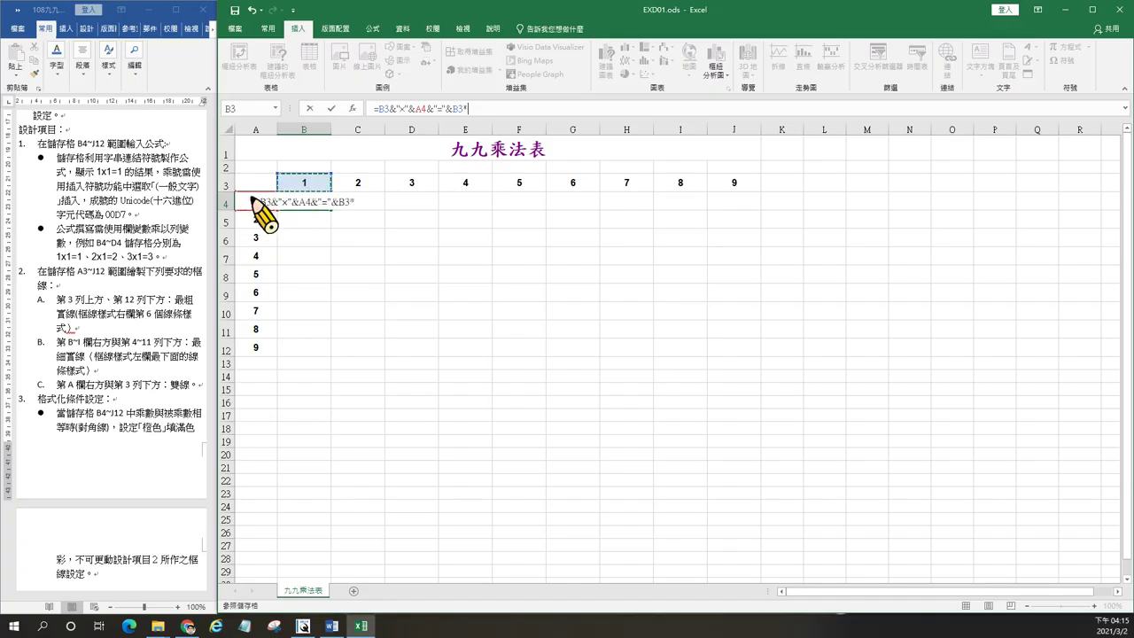
click(258, 197)
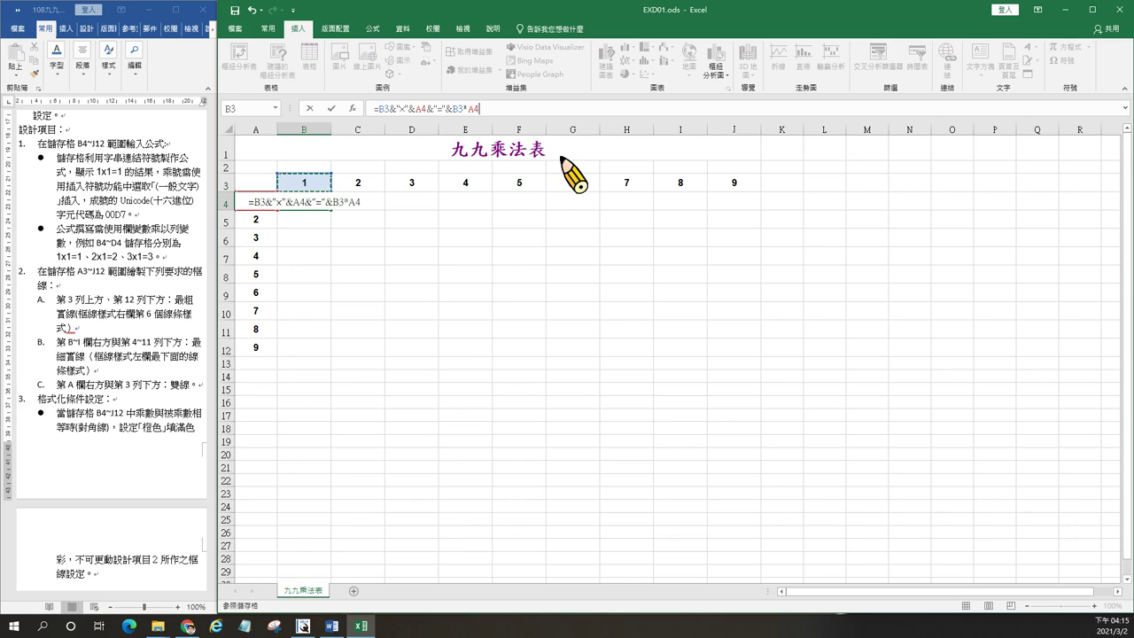
key(Return)
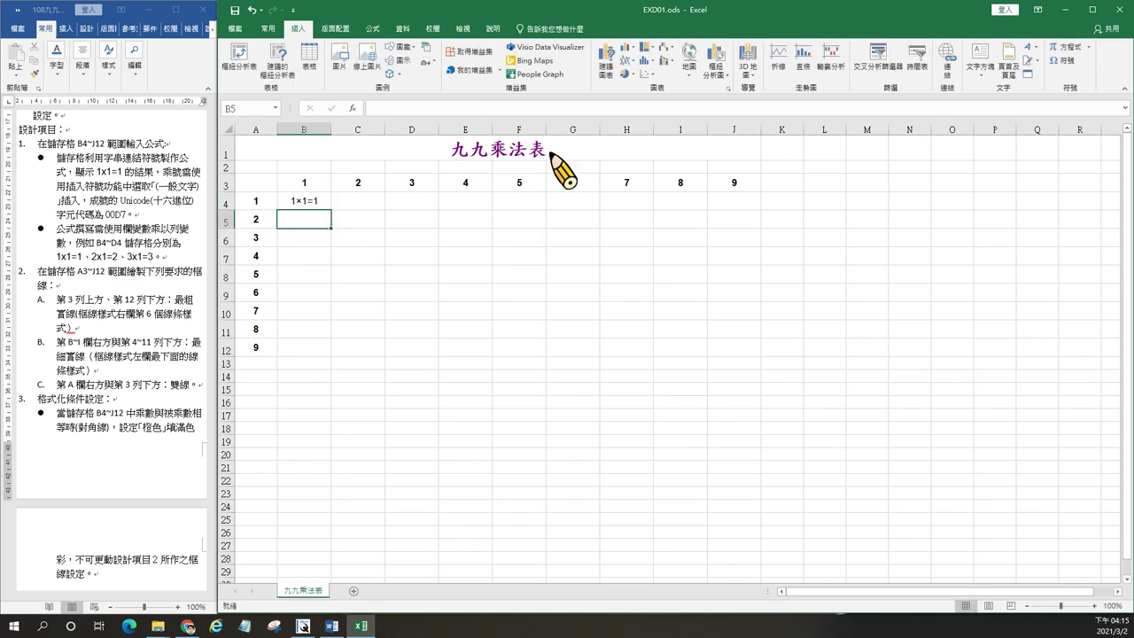
click(304, 204)
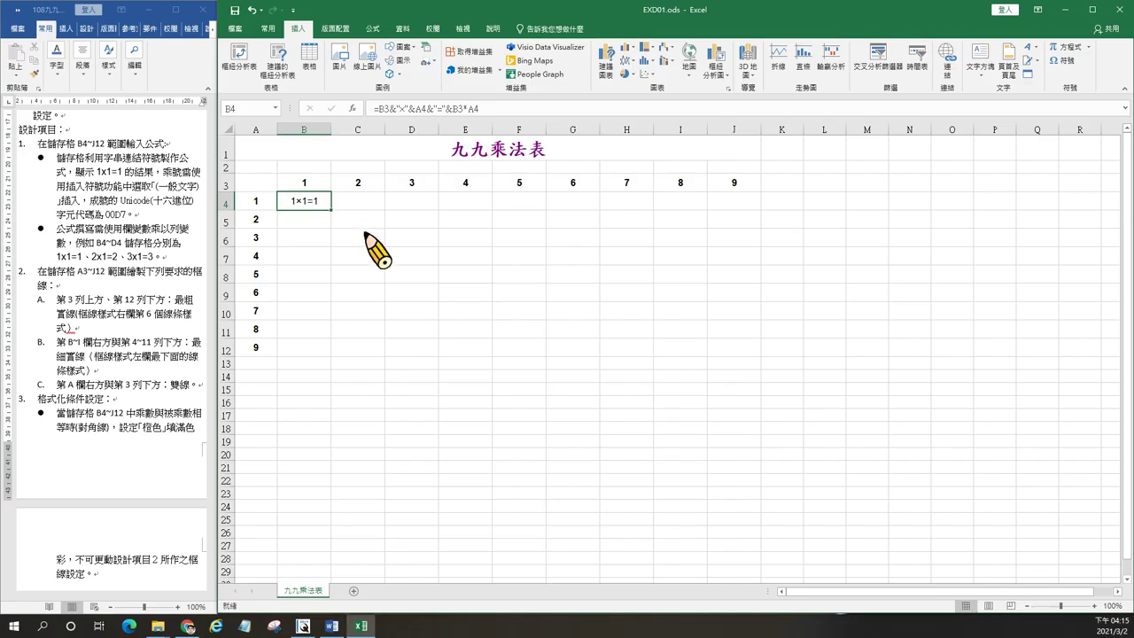
click(337, 222)
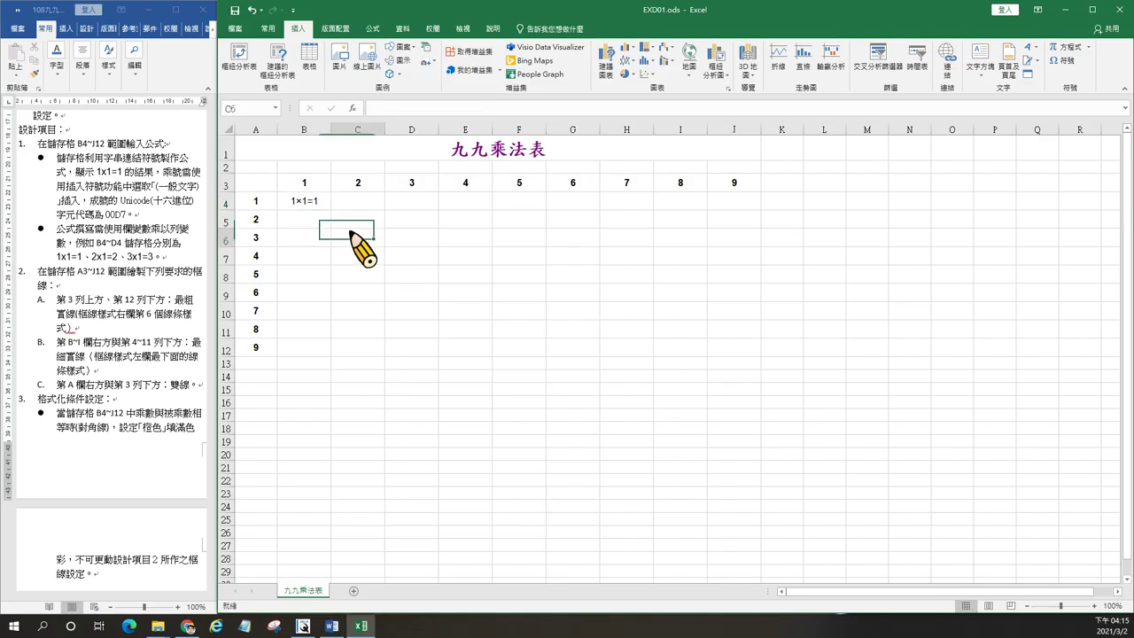
click(324, 206)
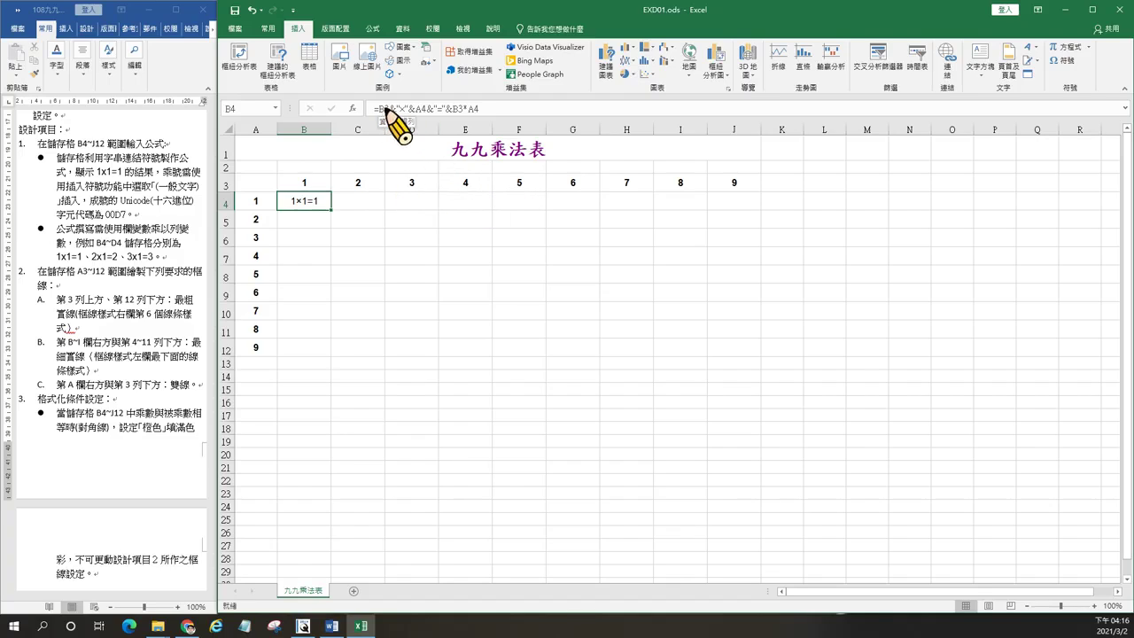
Change B4's formula to =B$3&"×"&$A4&"="&B$3*$A4 with $ anchors.
click(388, 109)
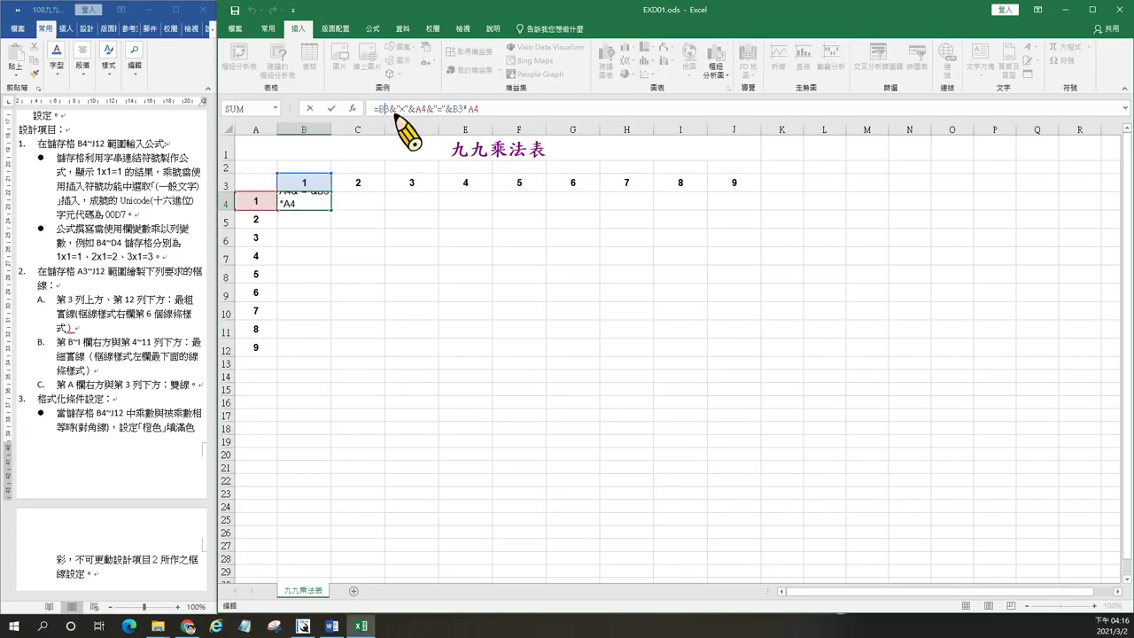
text($)
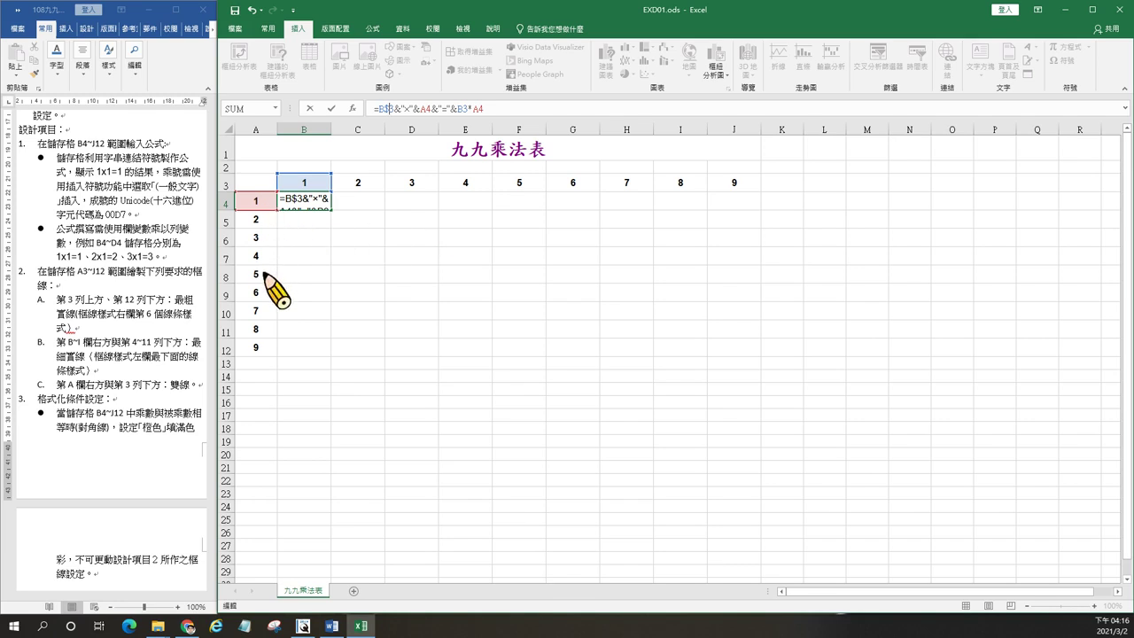
click(421, 109)
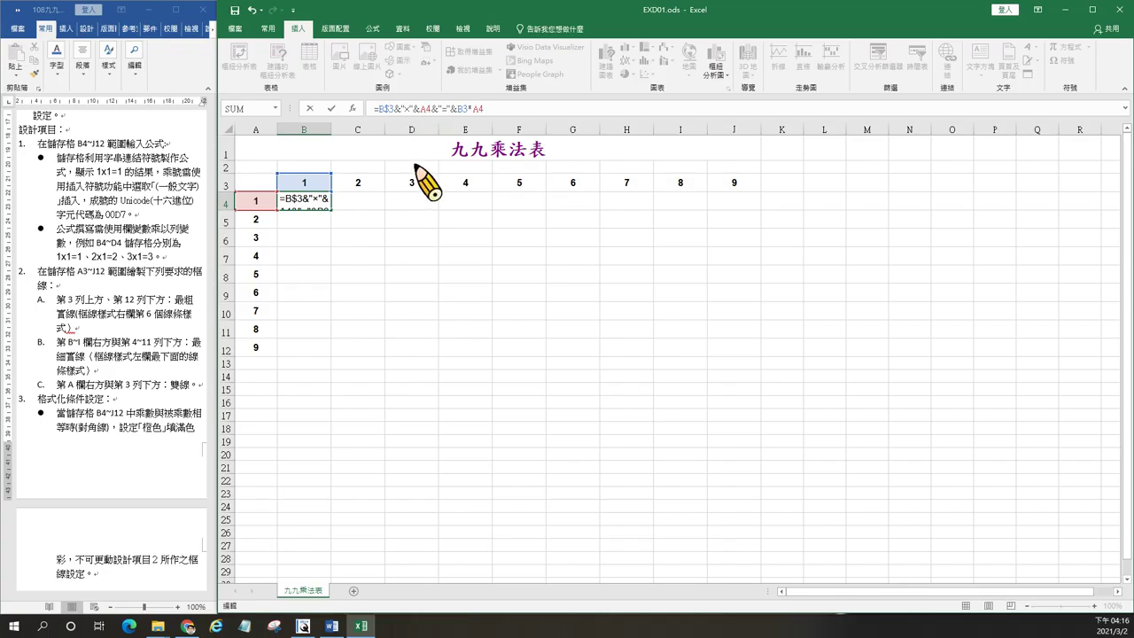
text($)
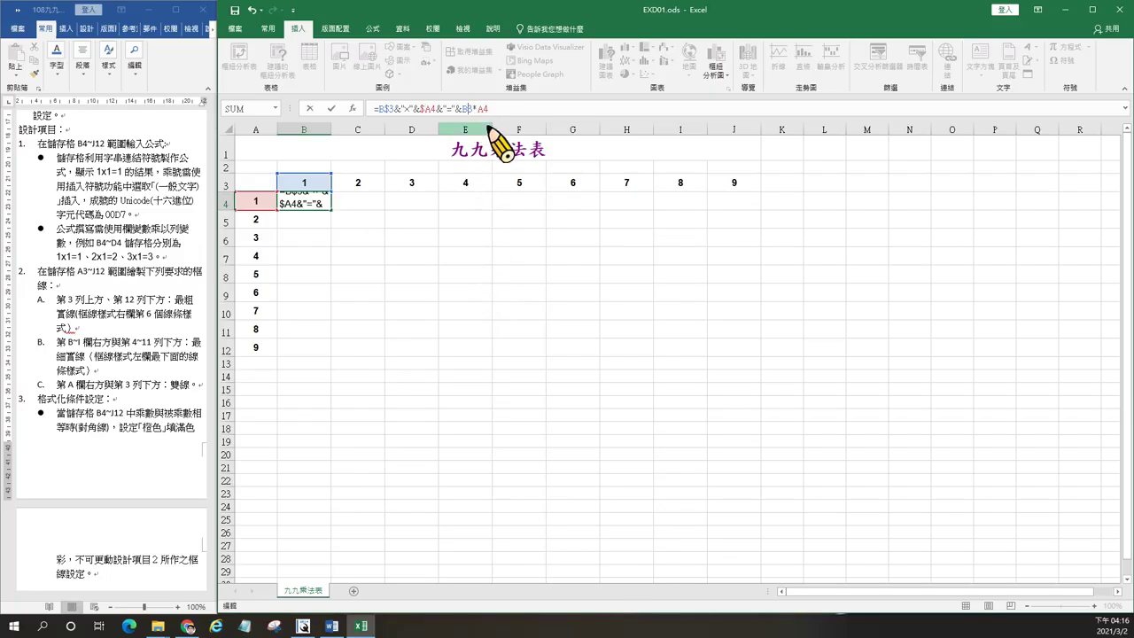
text($3*)
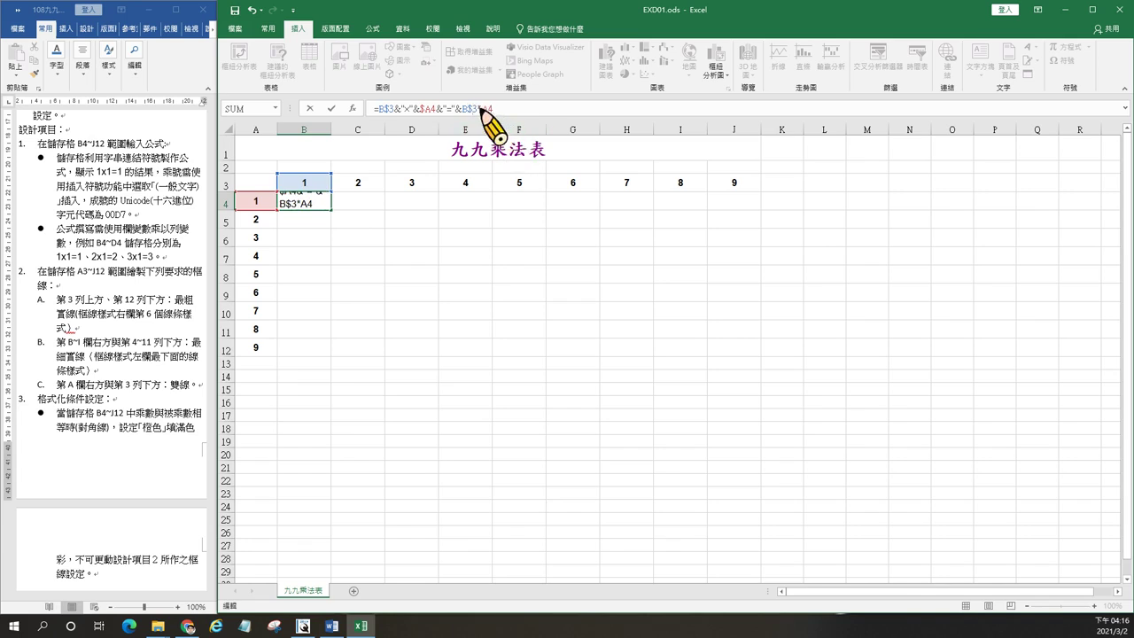
text($)
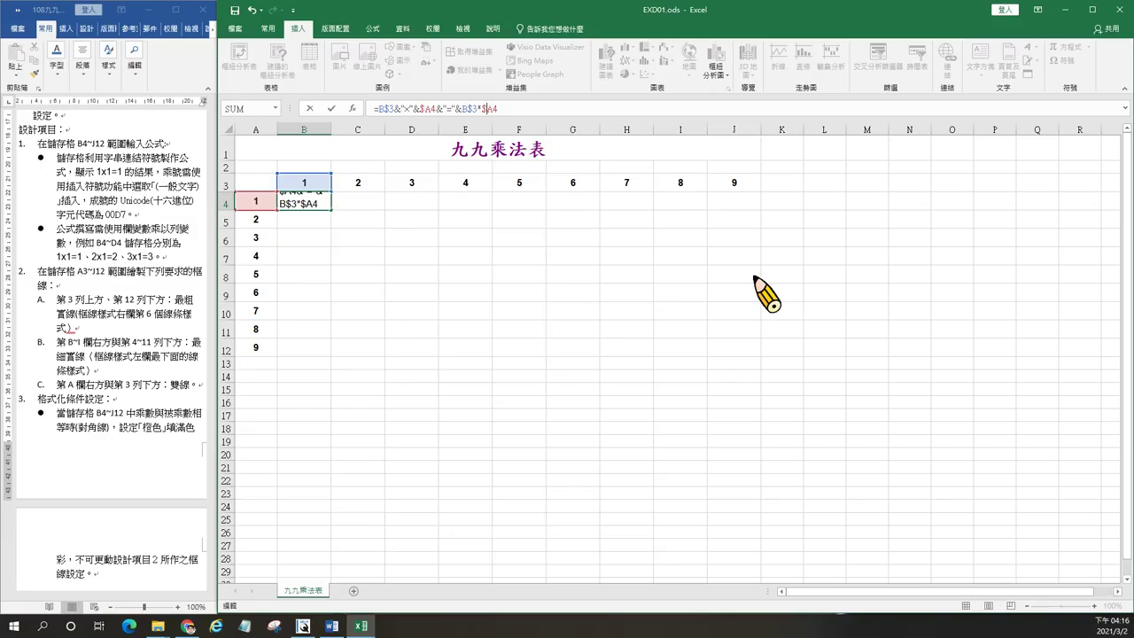
key(Return)
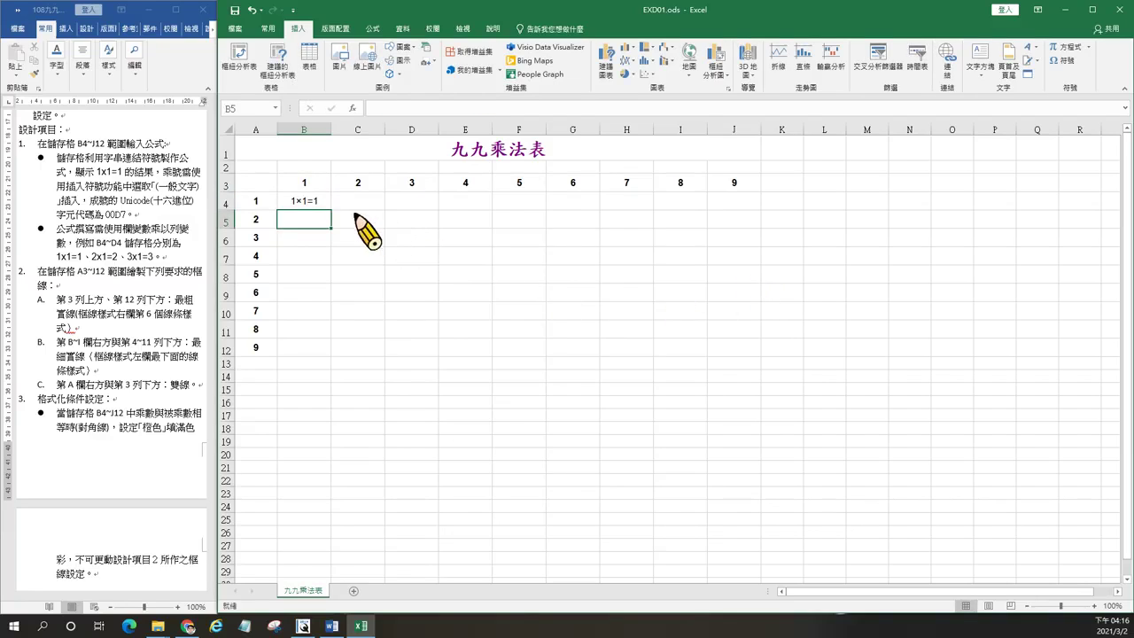
Paste the B4 formula across B4:J12, then select the whole table A3:J12.
click(316, 204)
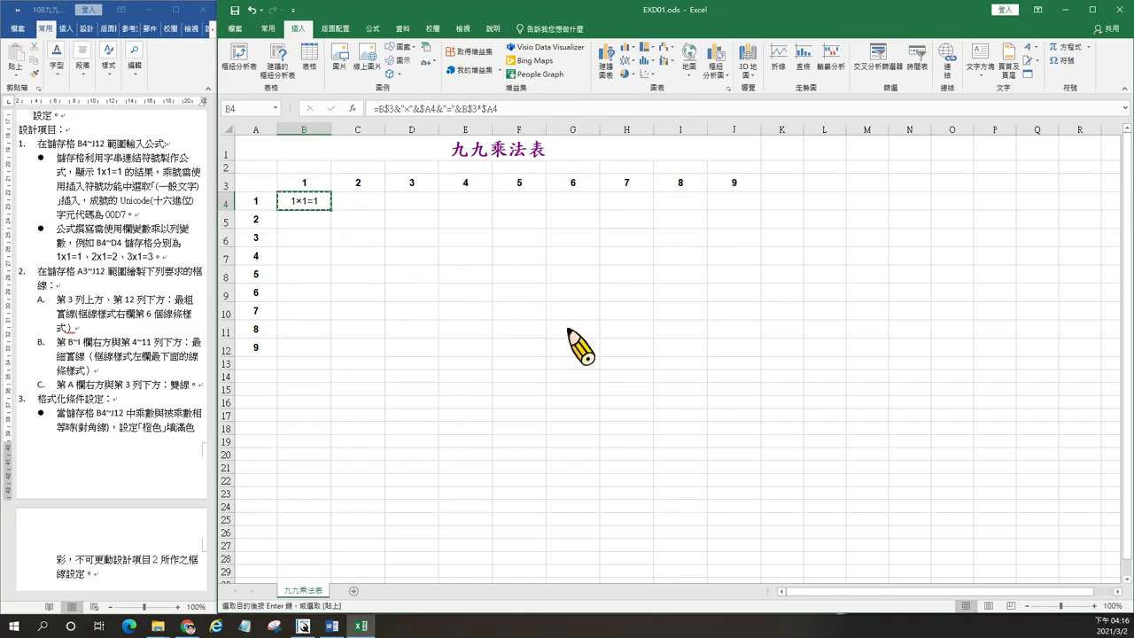
shift+click(735, 350)
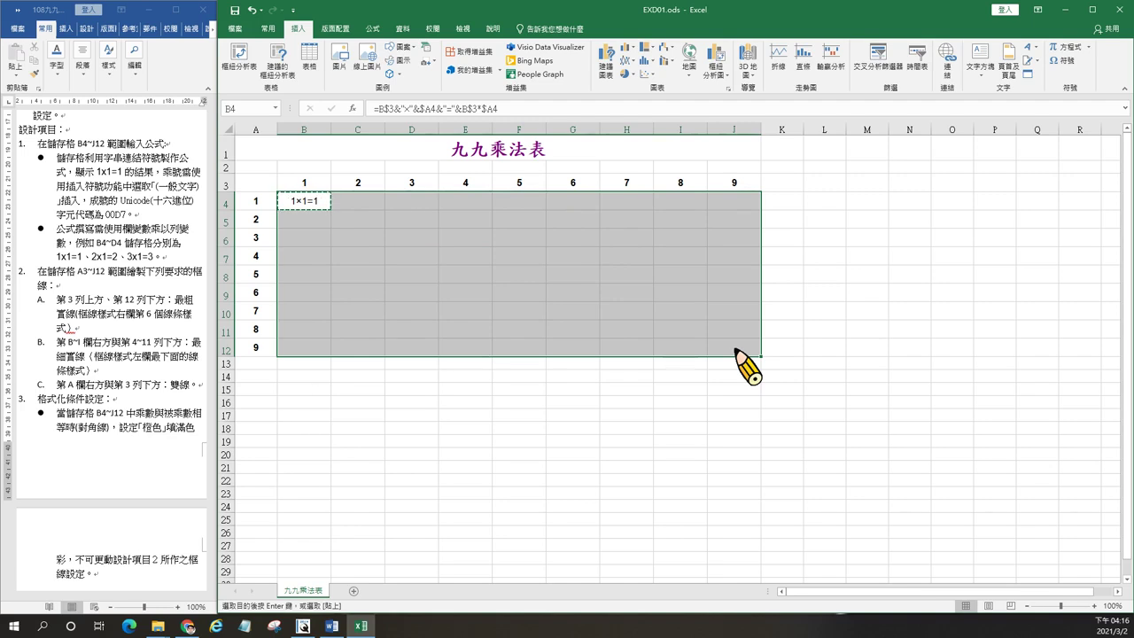
key(Return)
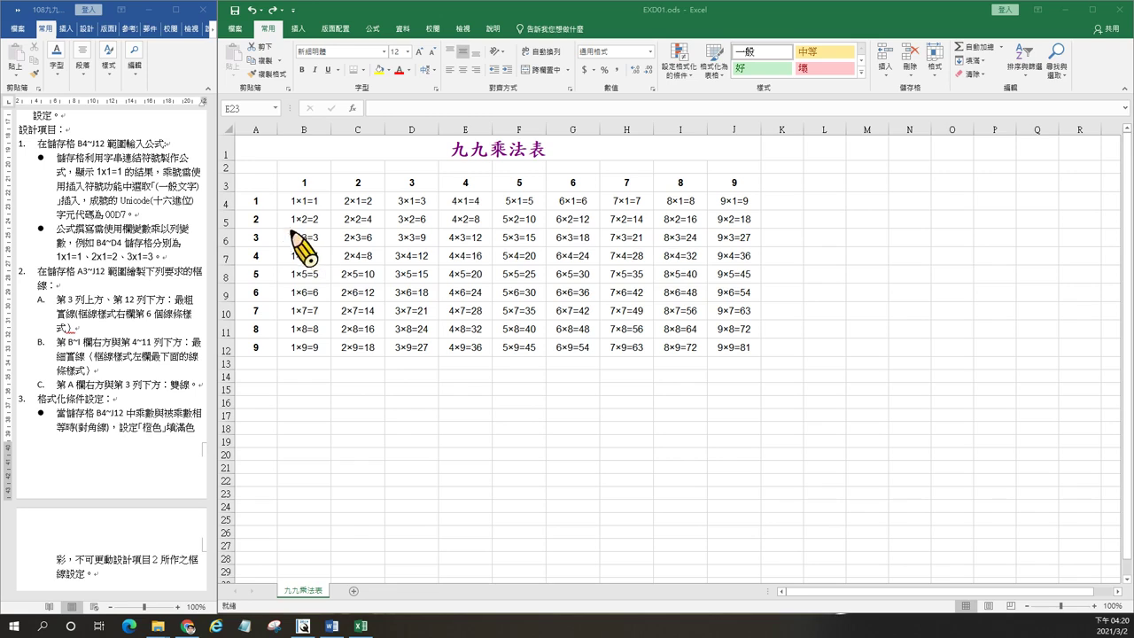
click(257, 183)
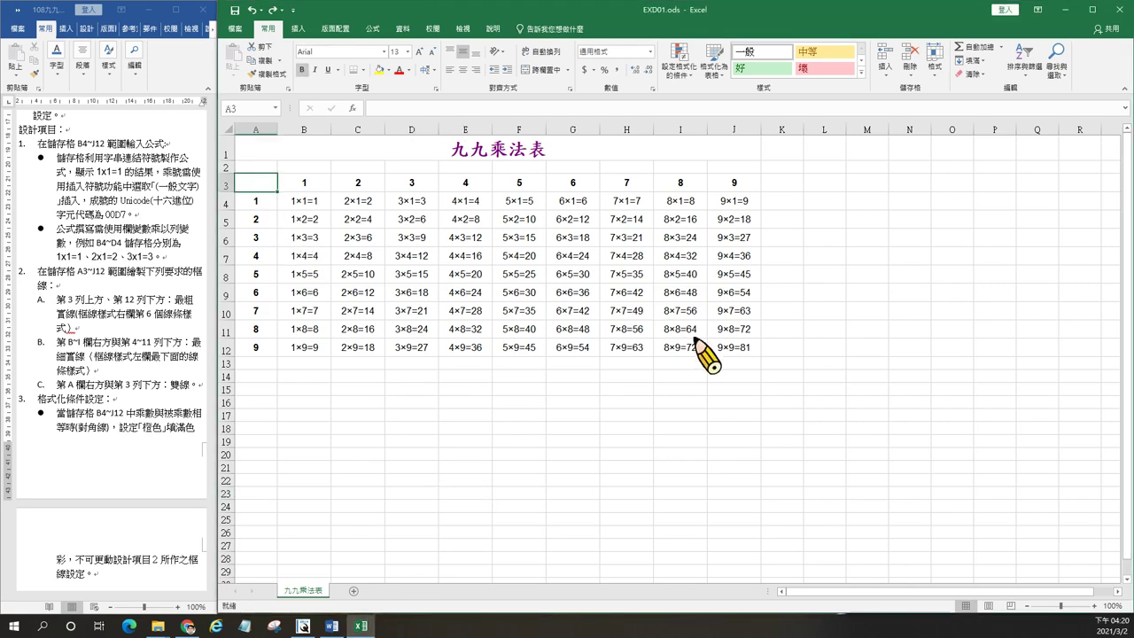
shift+click(742, 357)
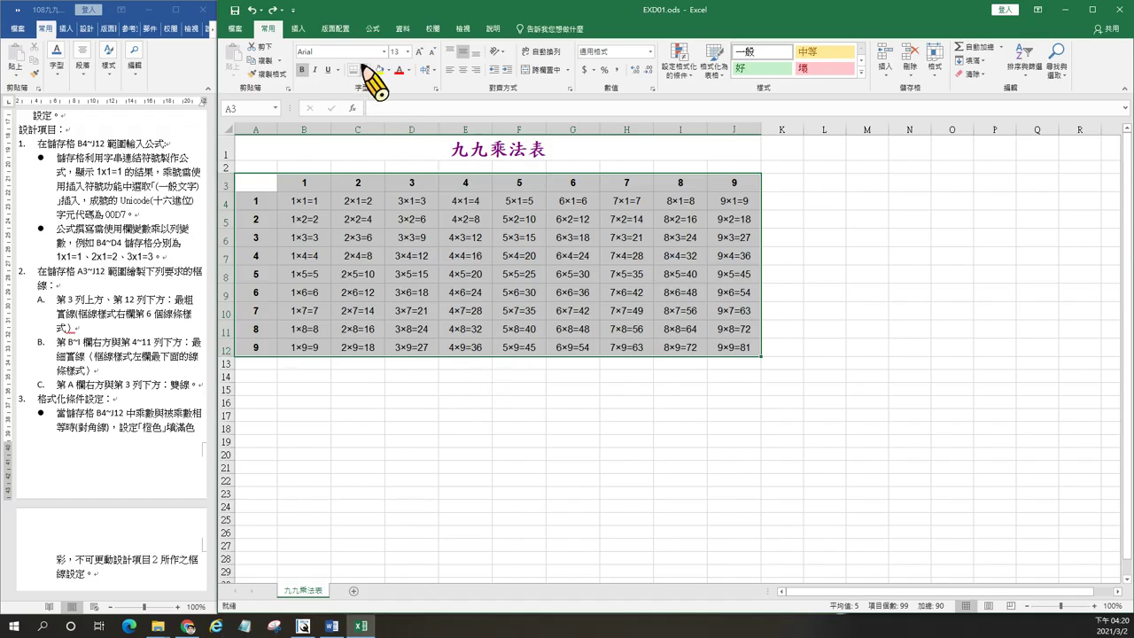
Give A3:J12 a thick outline and thin inside borders via More Borders.
click(364, 70)
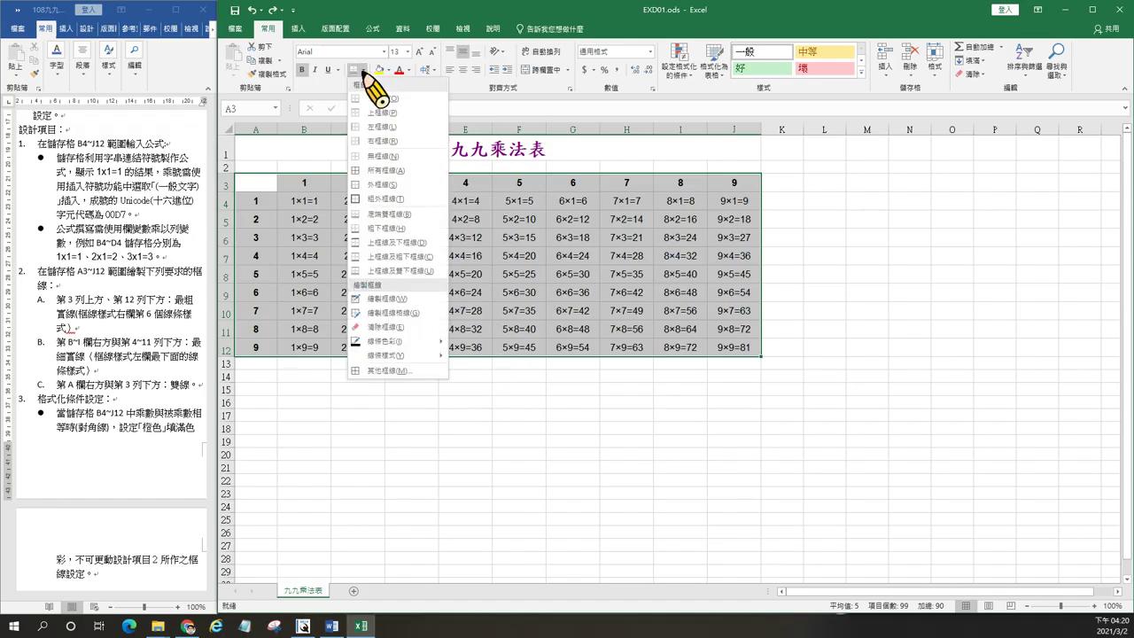
click(387, 370)
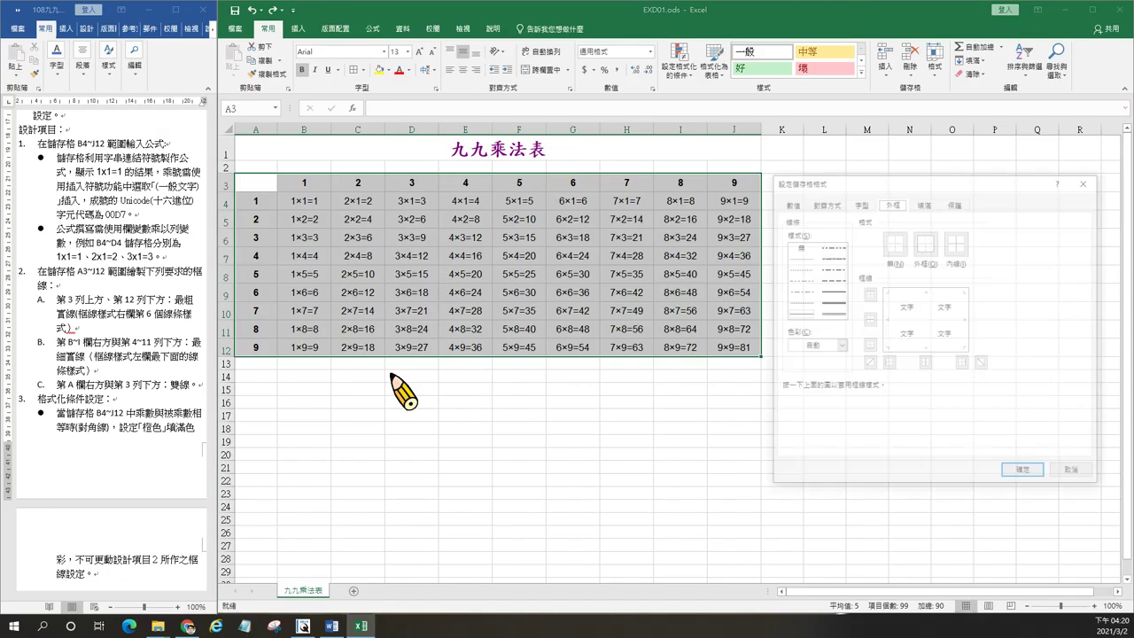
click(833, 305)
click(920, 294)
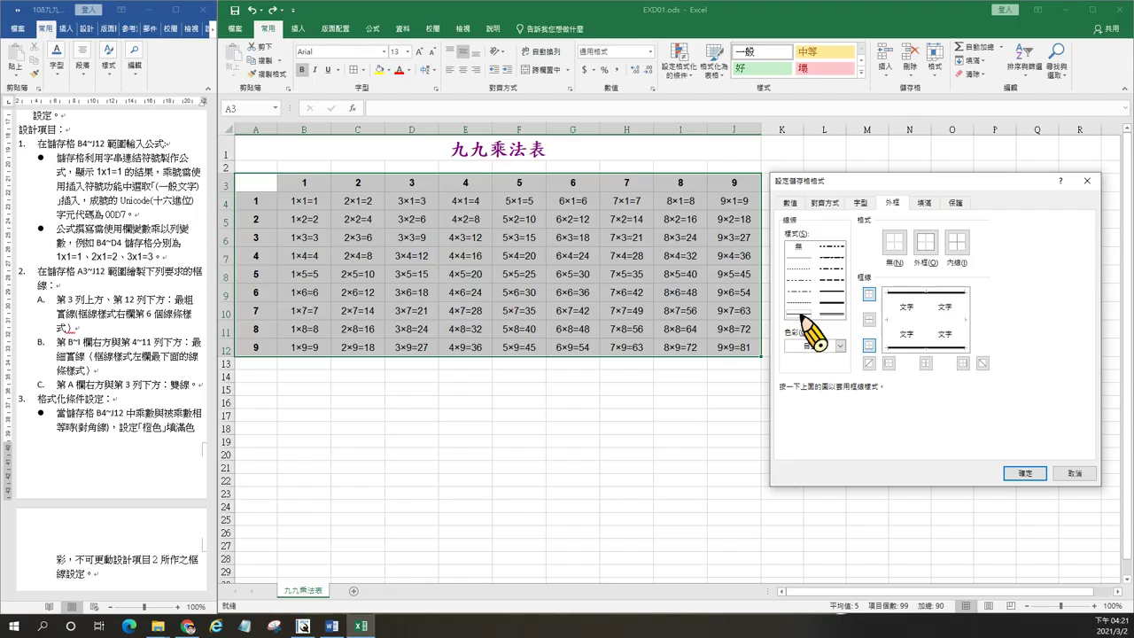
click(957, 244)
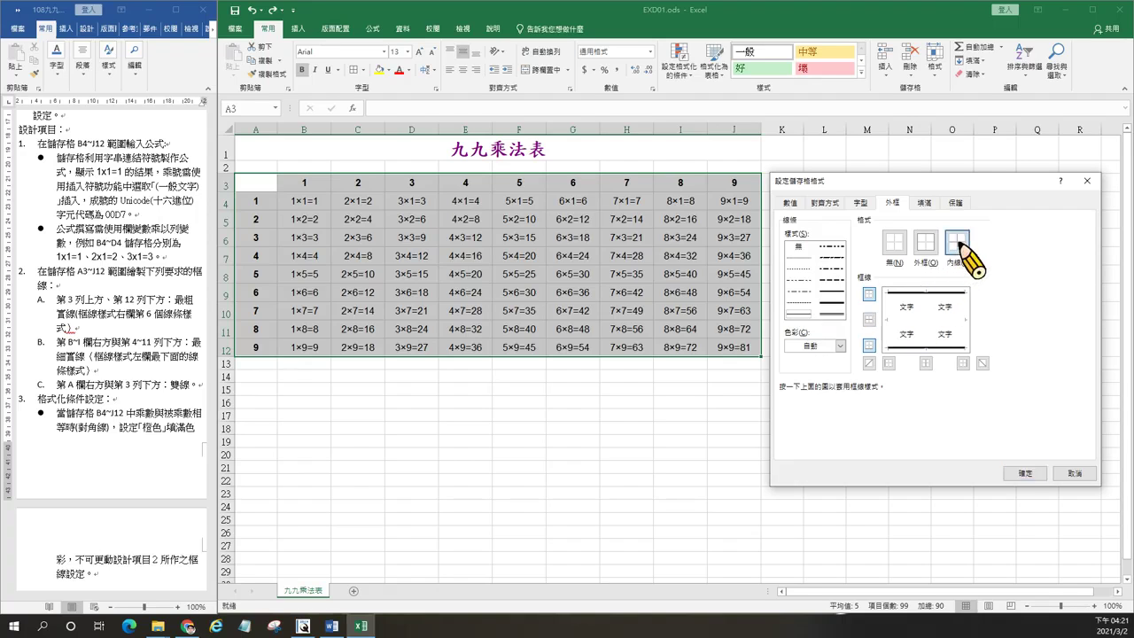
click(1021, 474)
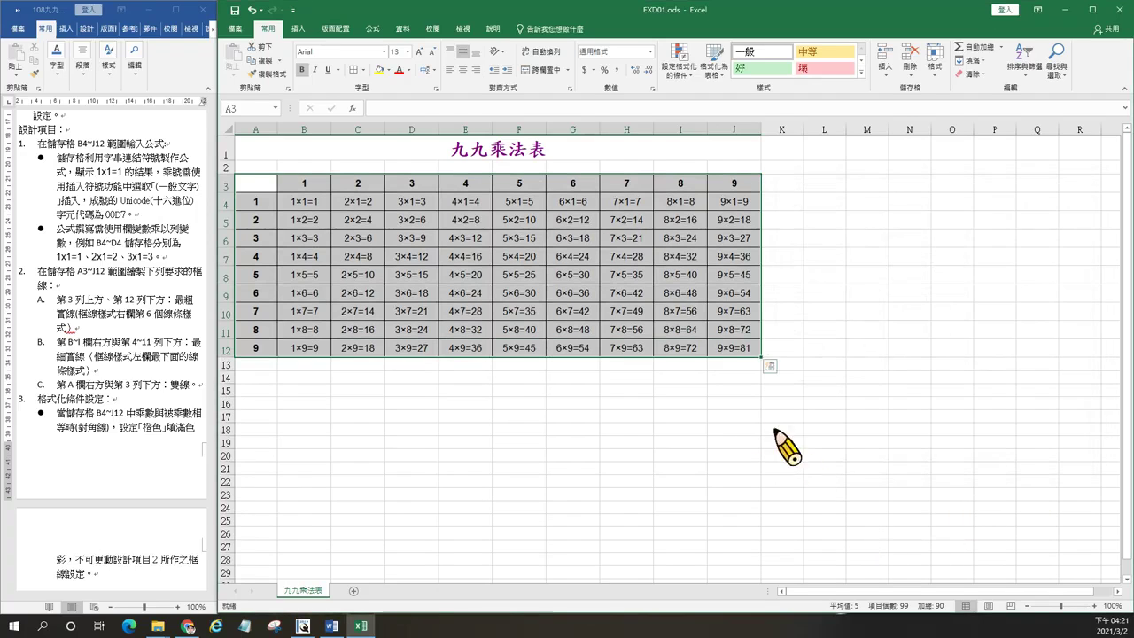
Add a double-line right border to the row labels A3:A12.
click(649, 416)
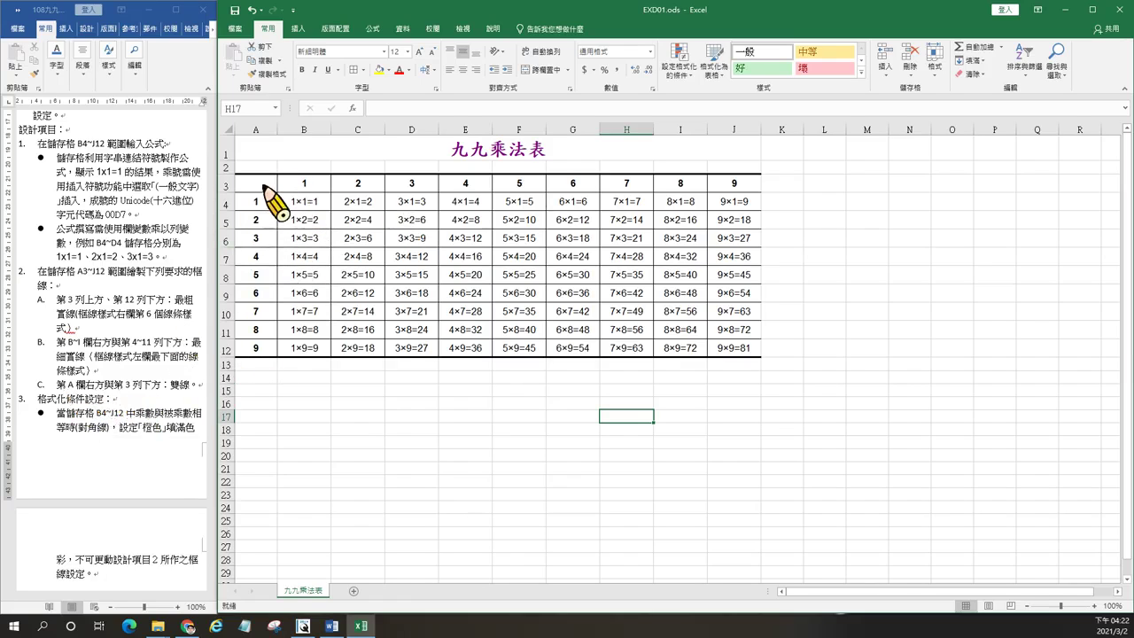
drag(265, 187, 261, 348)
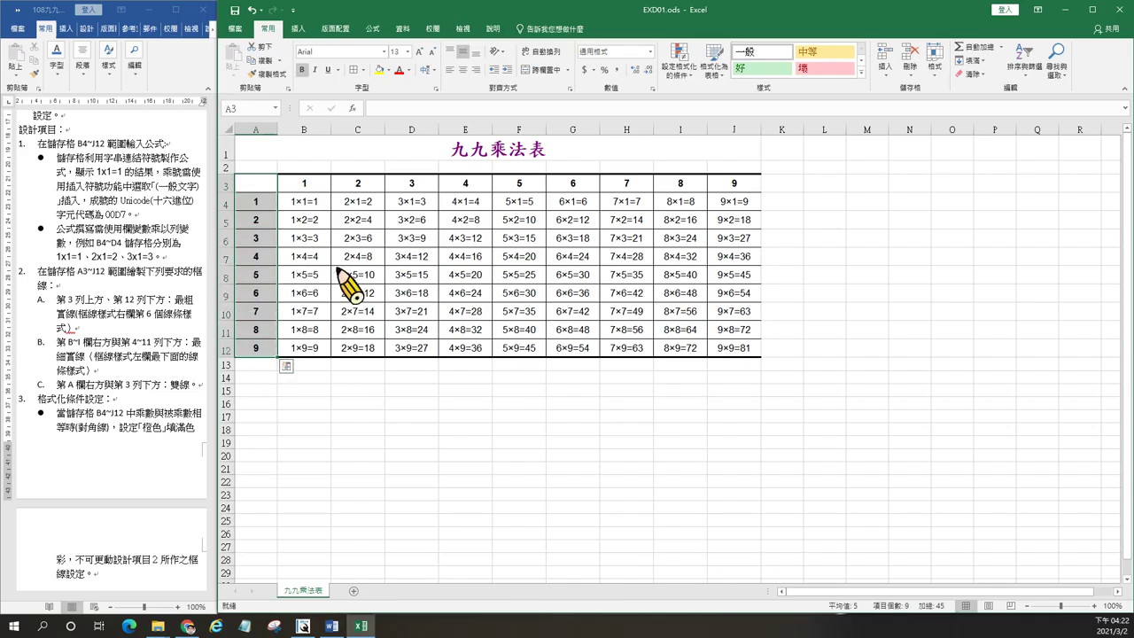
click(363, 70)
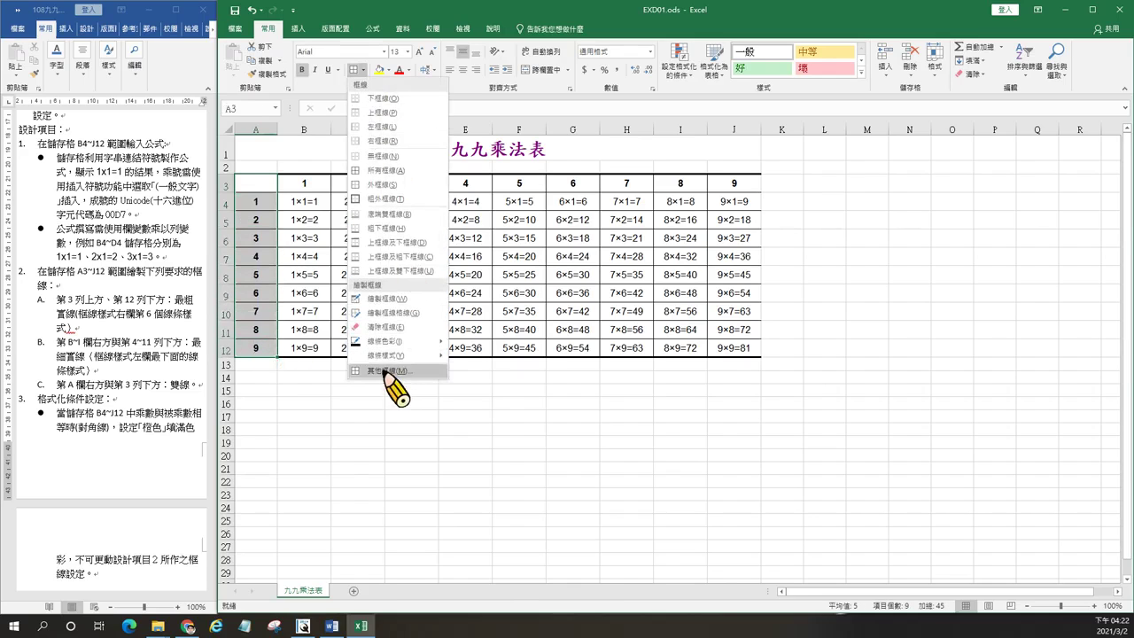
click(386, 372)
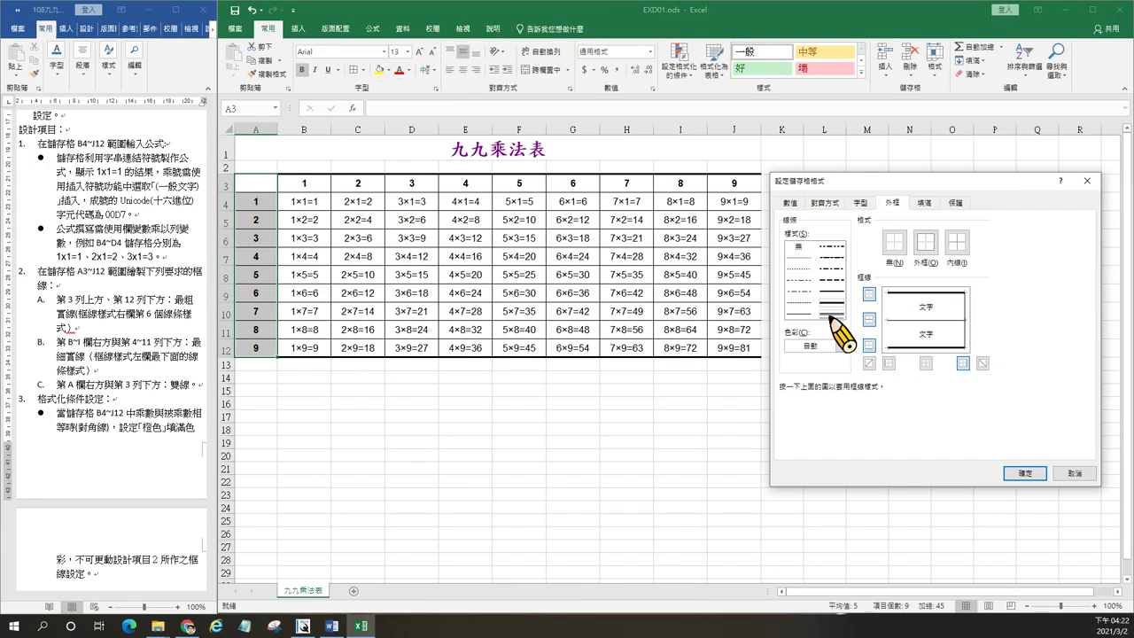
click(964, 323)
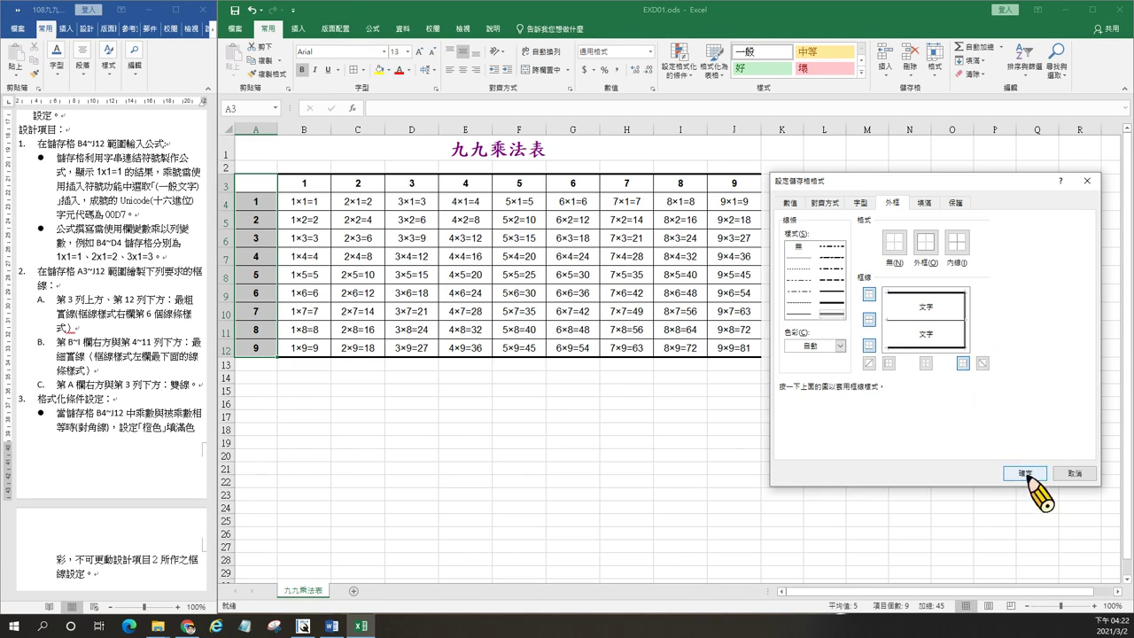
click(1028, 473)
click(452, 443)
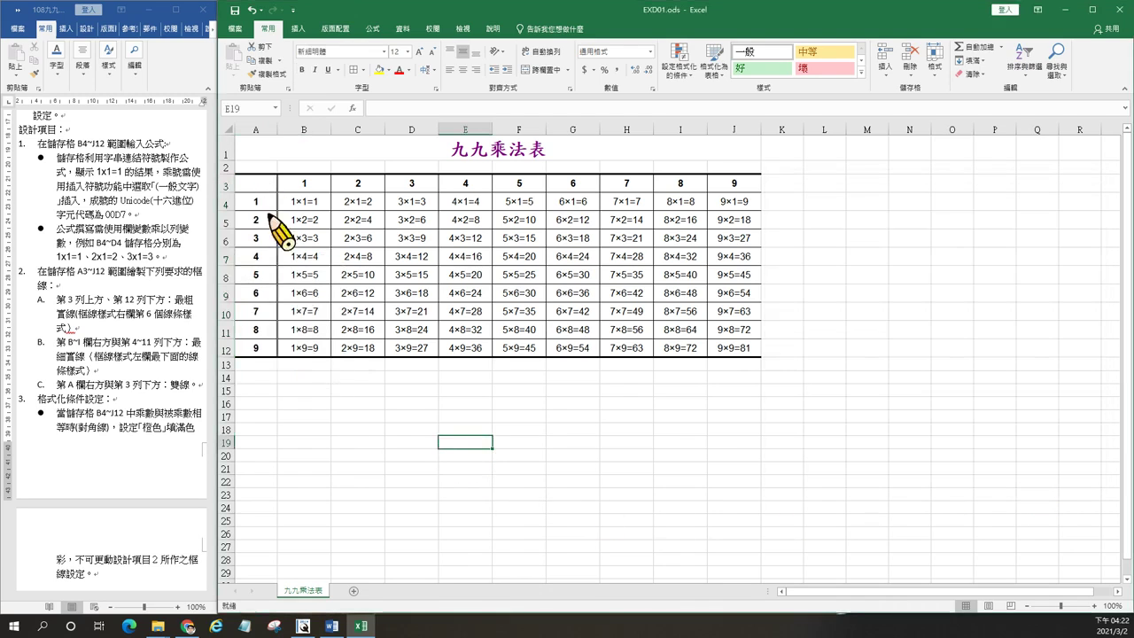
Apply a Bottom Double Border under the heading row A3:J3.
drag(257, 185, 742, 190)
click(364, 70)
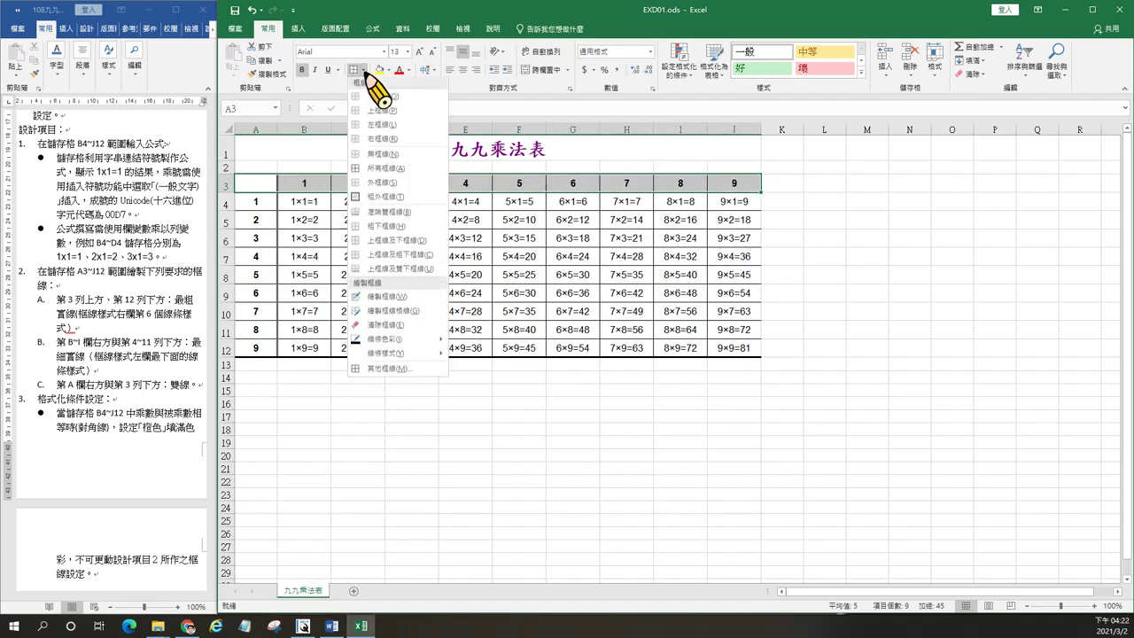
click(396, 214)
click(435, 321)
click(400, 431)
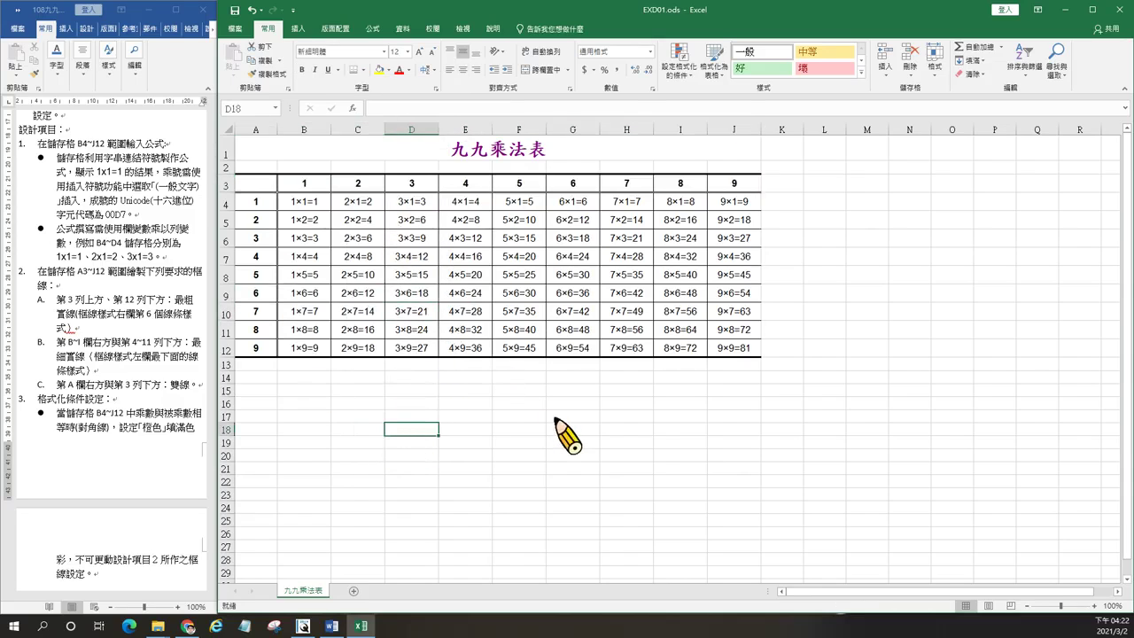
scroll(173, 436, down, 1)
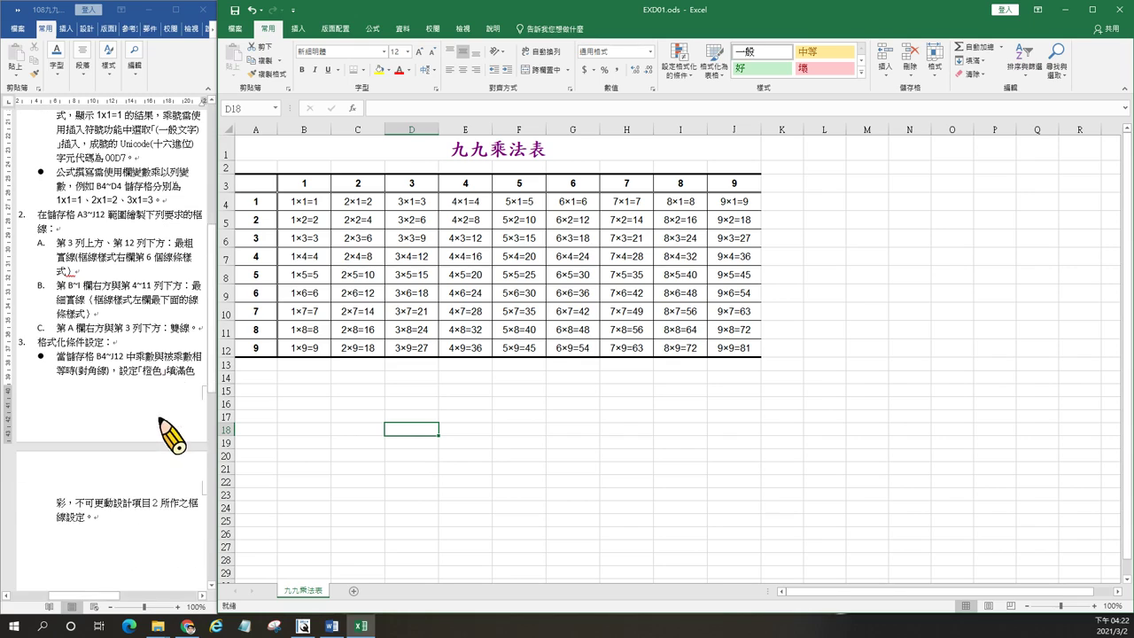
scroll(173, 436, down, 1)
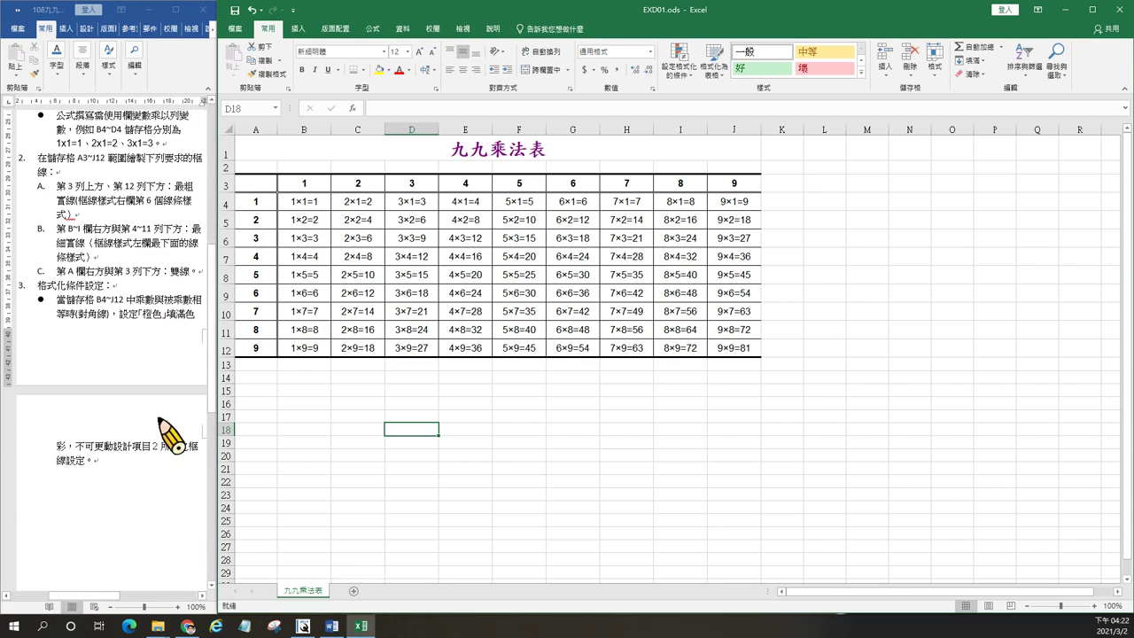
Create a formula rule =B$3=$A4 for B4:J12 and open its Format settings.
click(310, 204)
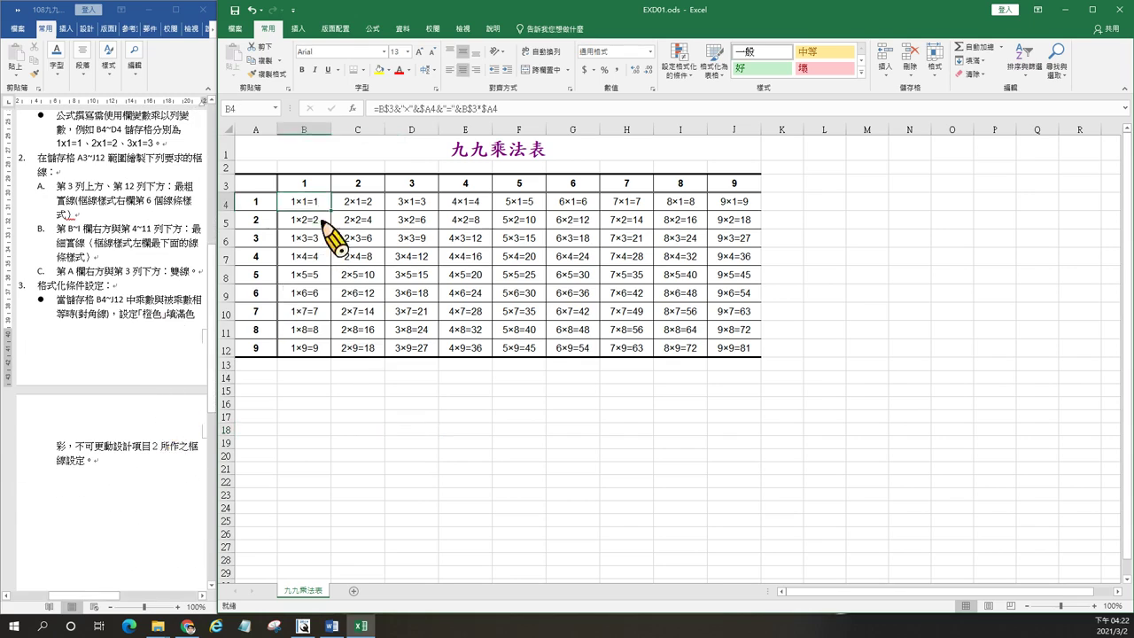
shift+click(740, 352)
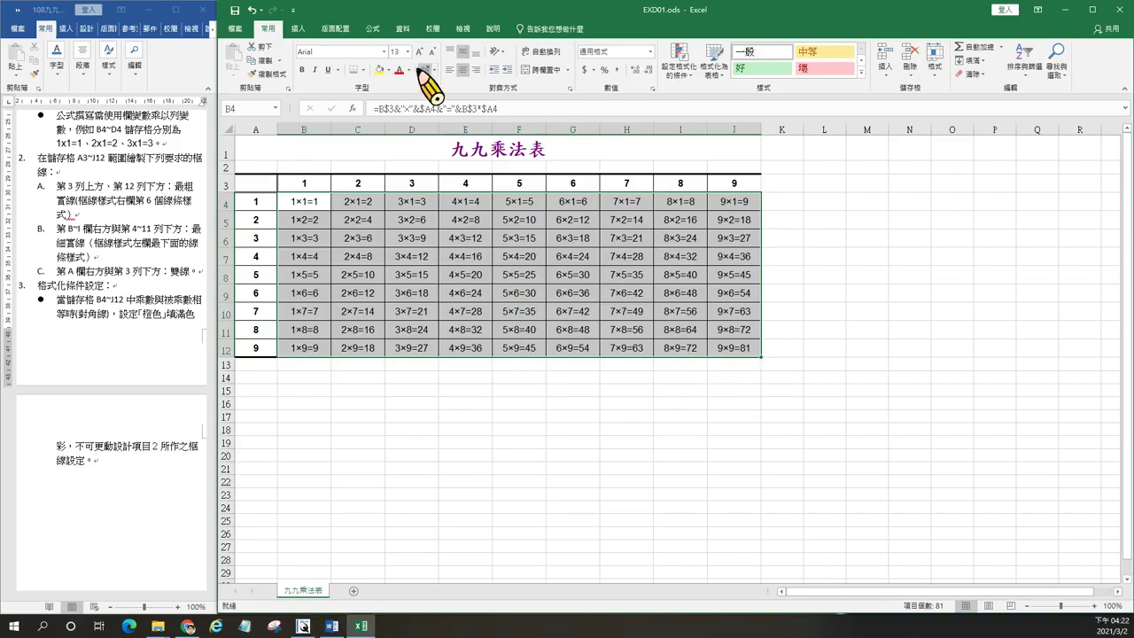
click(690, 74)
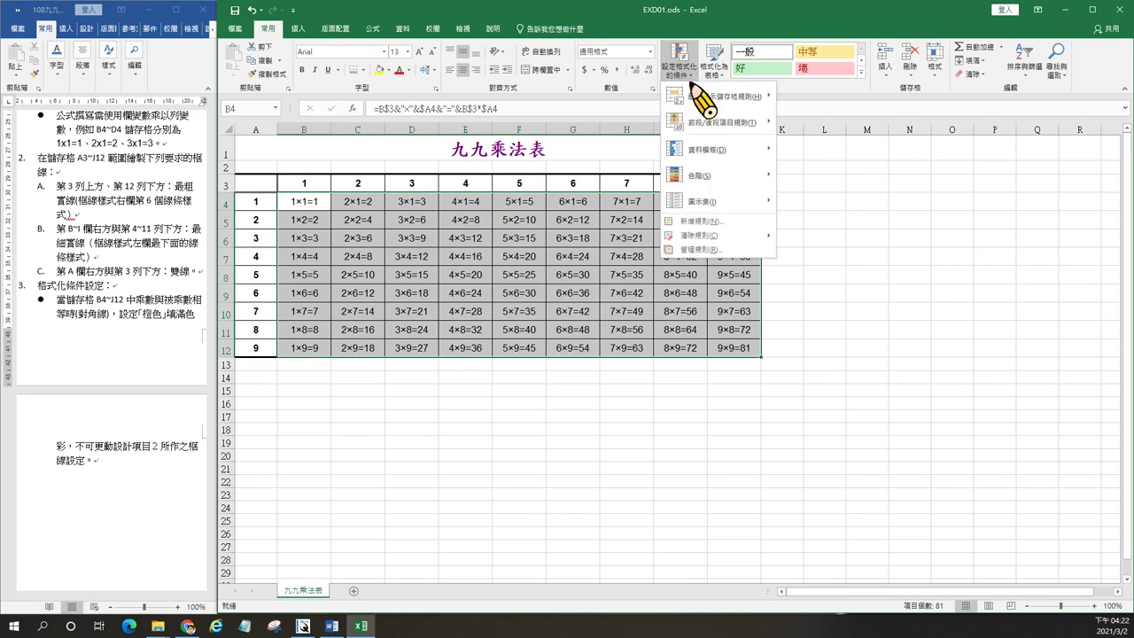
mouse_move(702, 98)
click(707, 227)
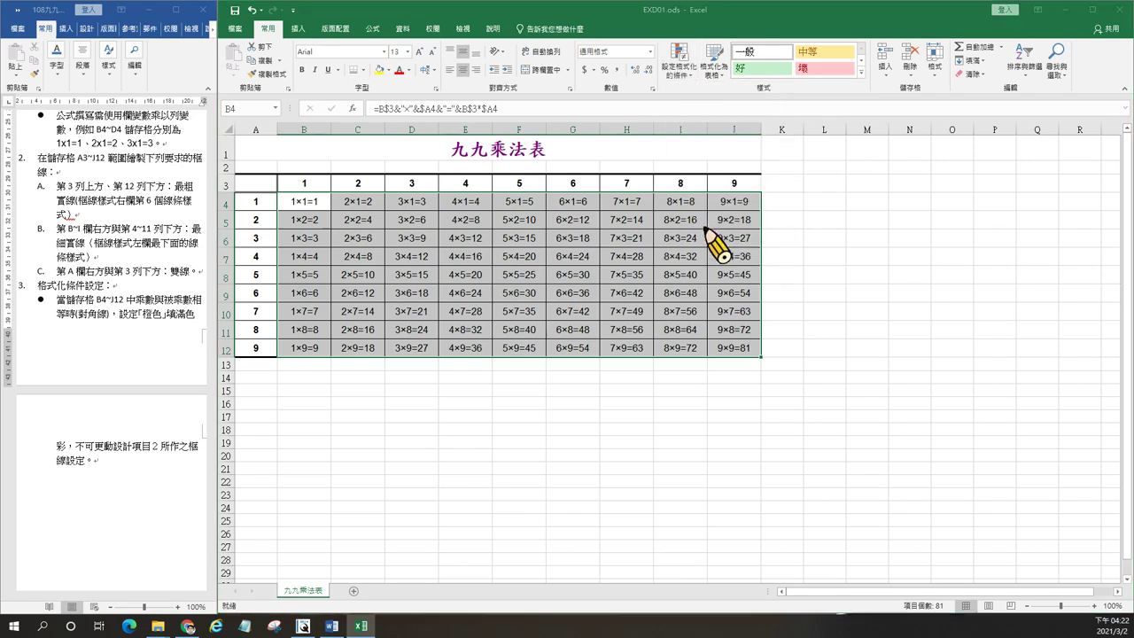
drag(881, 236, 767, 169)
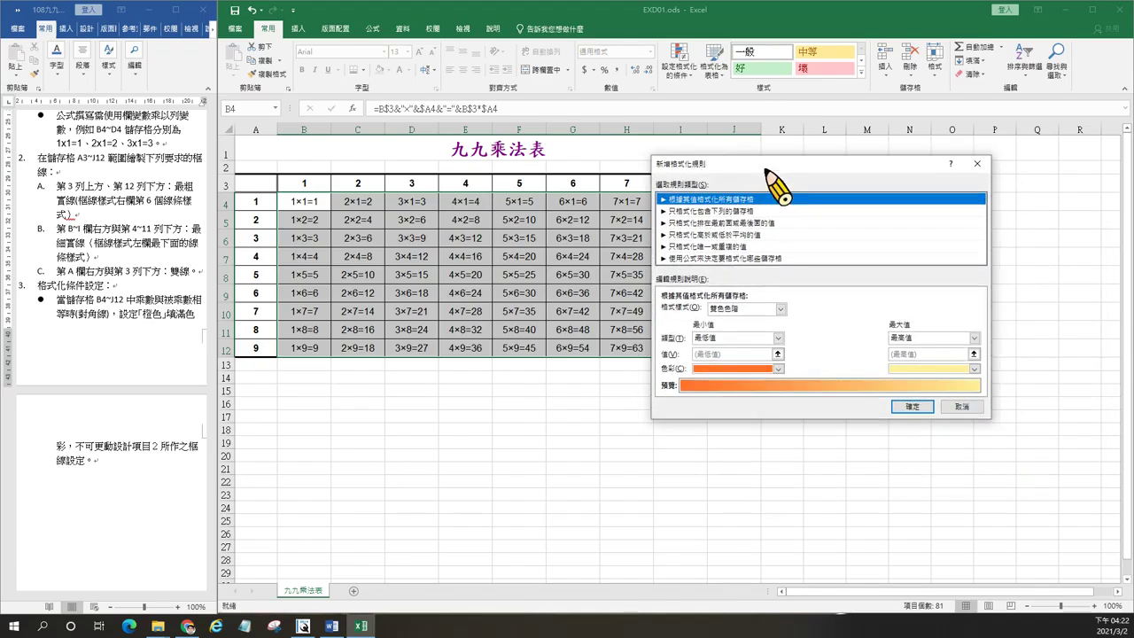
click(704, 258)
click(702, 312)
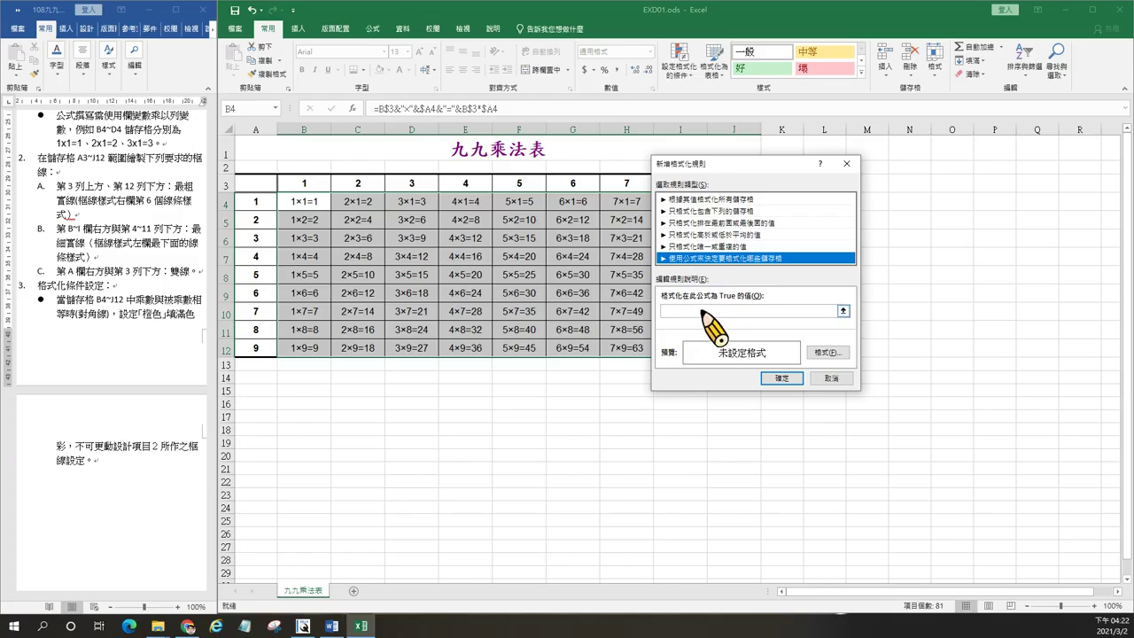
click(701, 312)
text(=B$3=$A4)
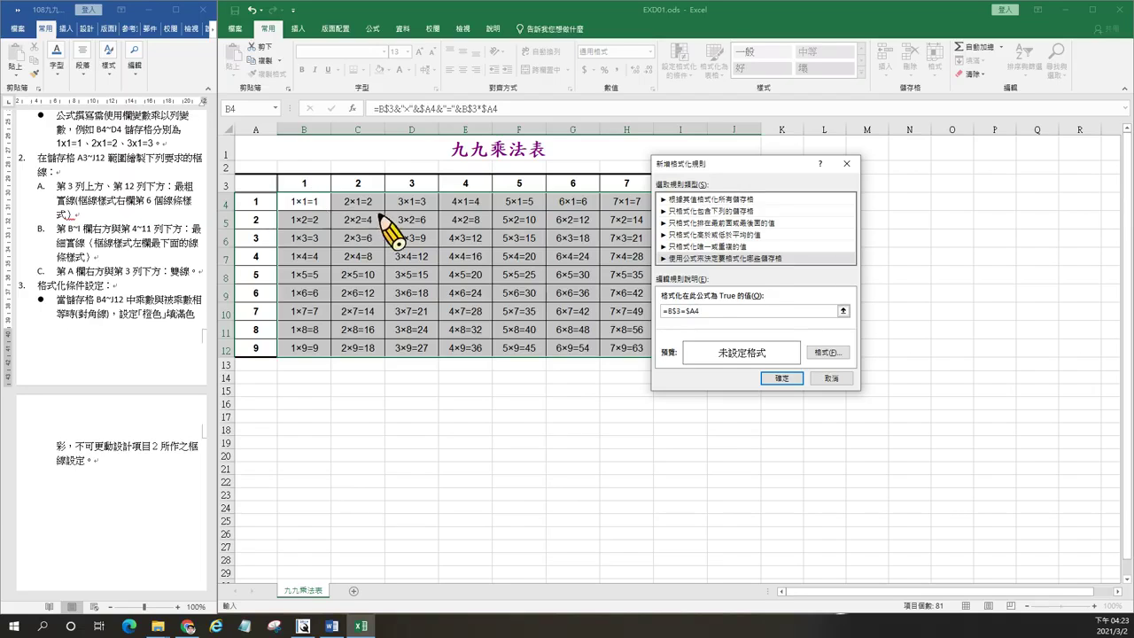
click(829, 352)
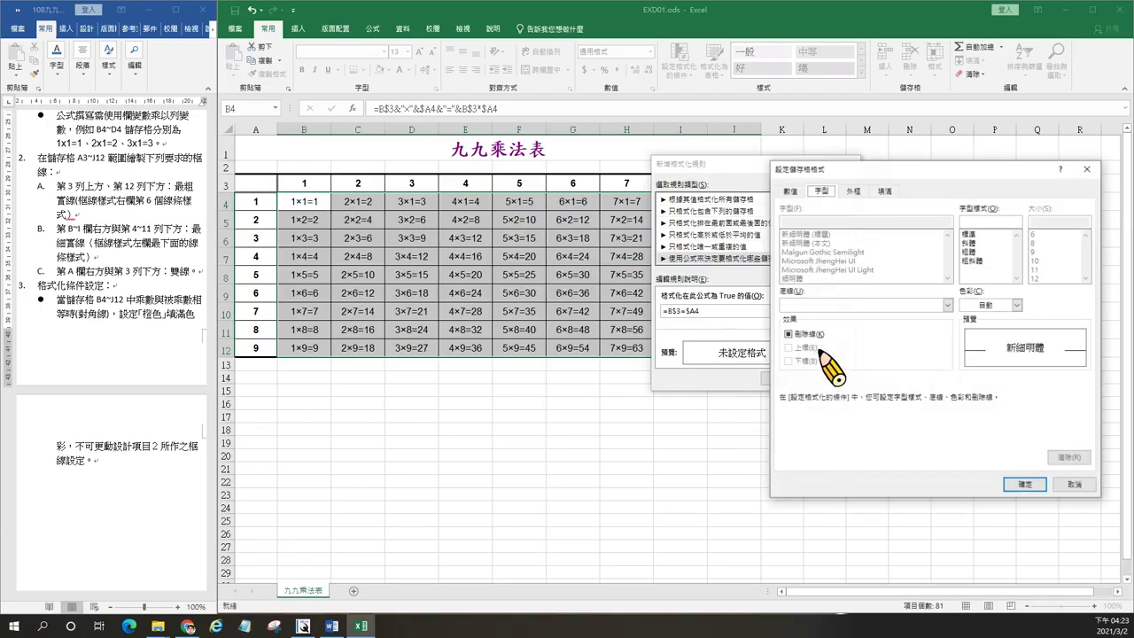
Give the rule an orange fill so the diagonal 1×1=1 to 9×9=81 turns orange.
click(884, 191)
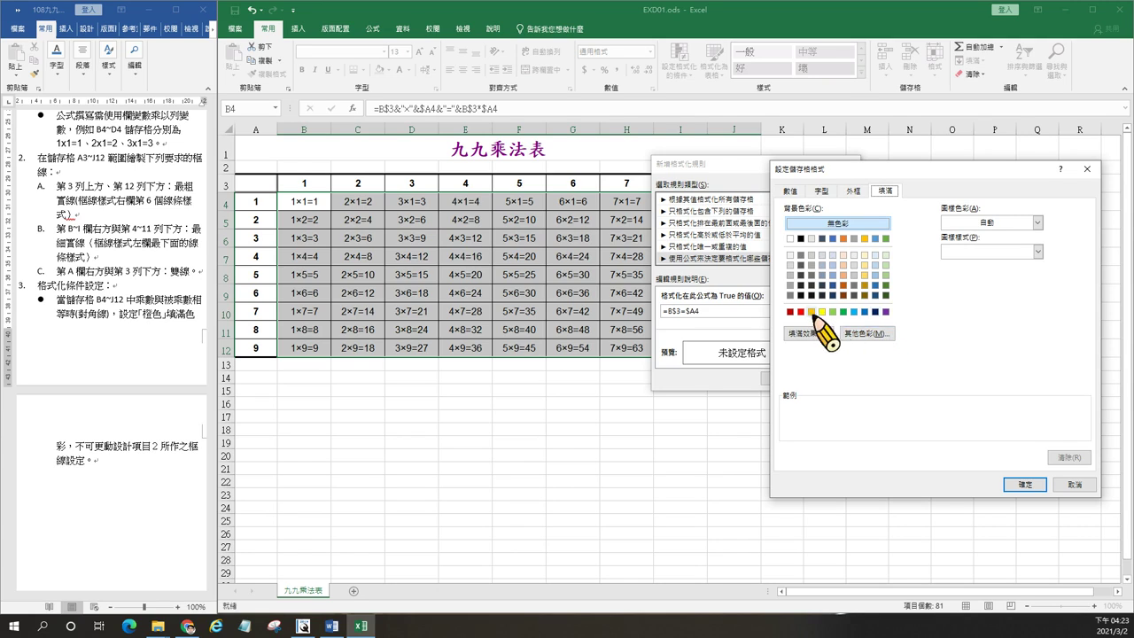
click(812, 311)
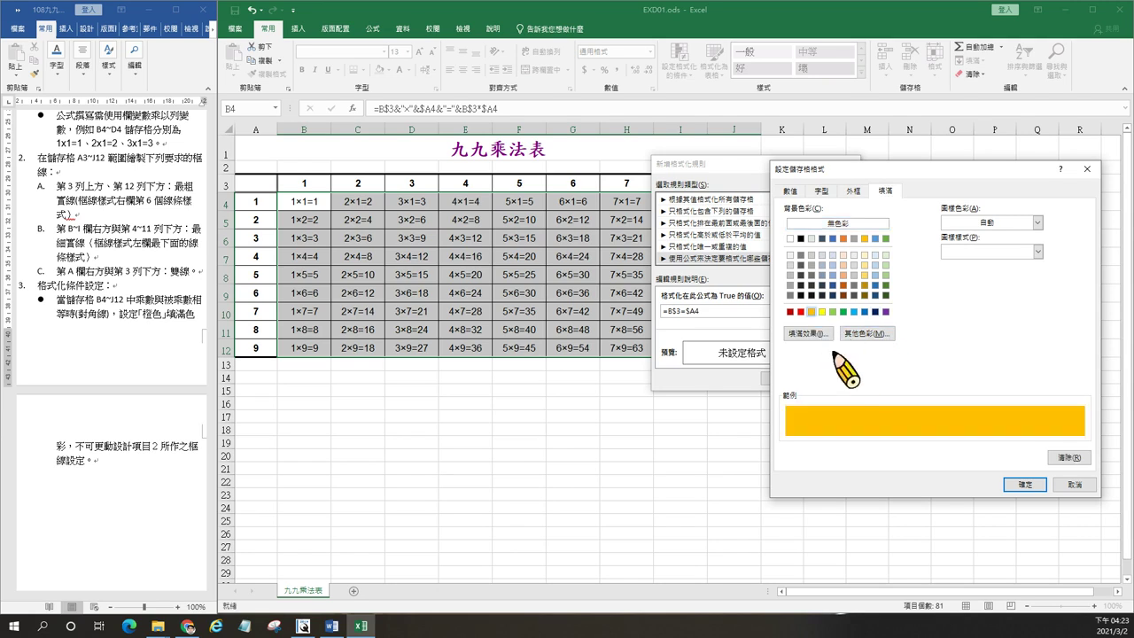
click(1023, 484)
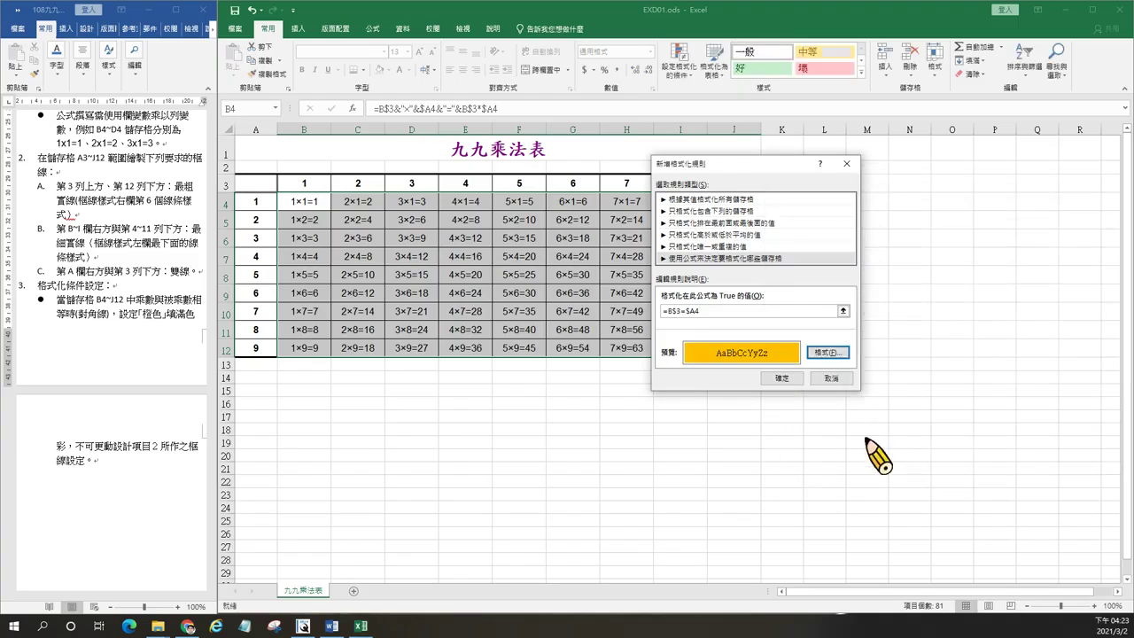
click(780, 377)
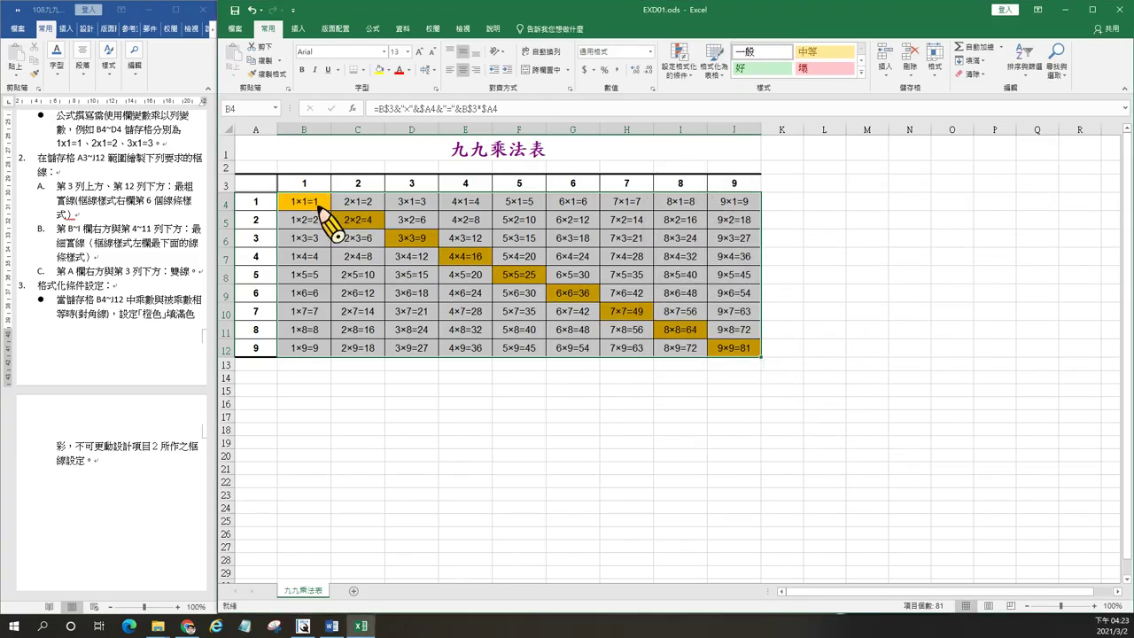
click(314, 441)
scroll(315, 432, down, 2)
scroll(190, 452, up, 2)
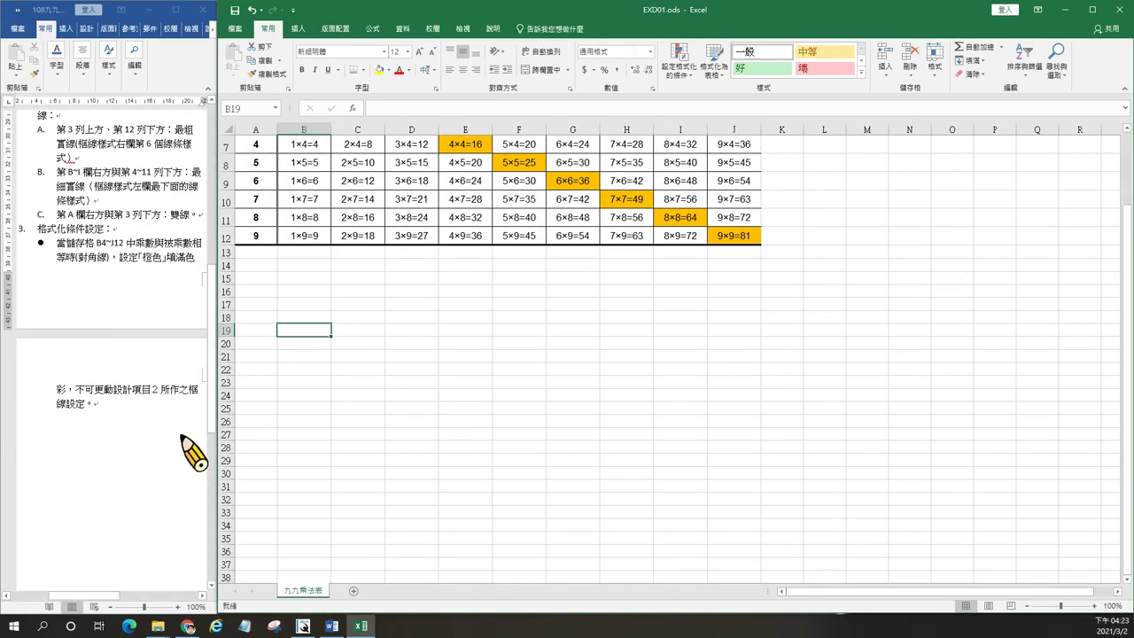
scroll(319, 177, up, 2)
click(234, 29)
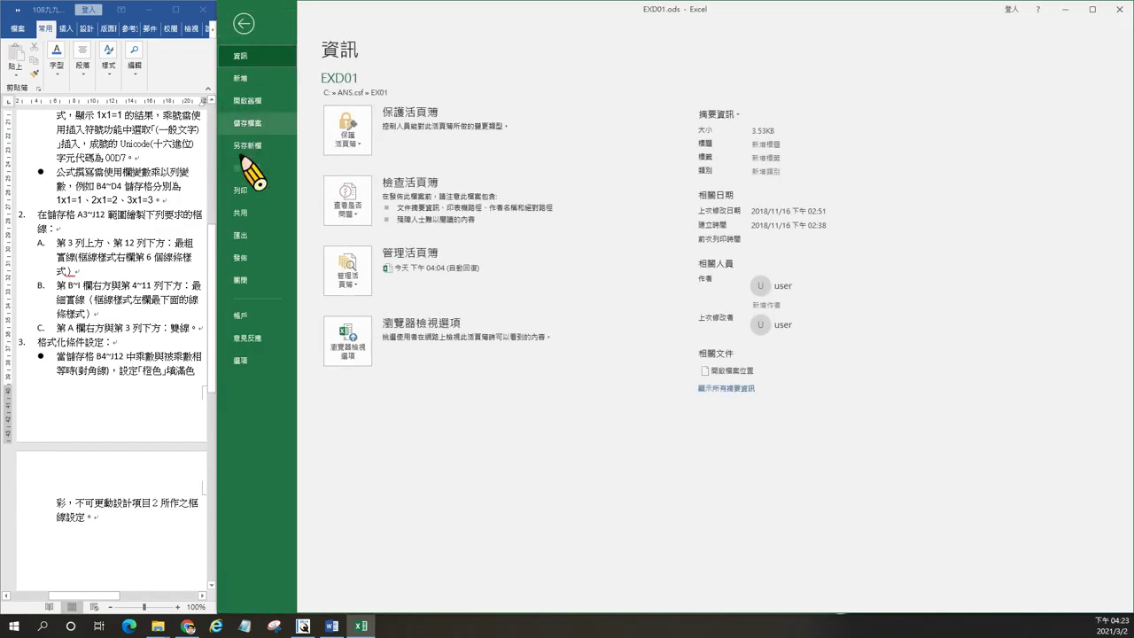
Save as EXA01.xlsx in Excel Workbook format in the EX01 folder.
click(239, 144)
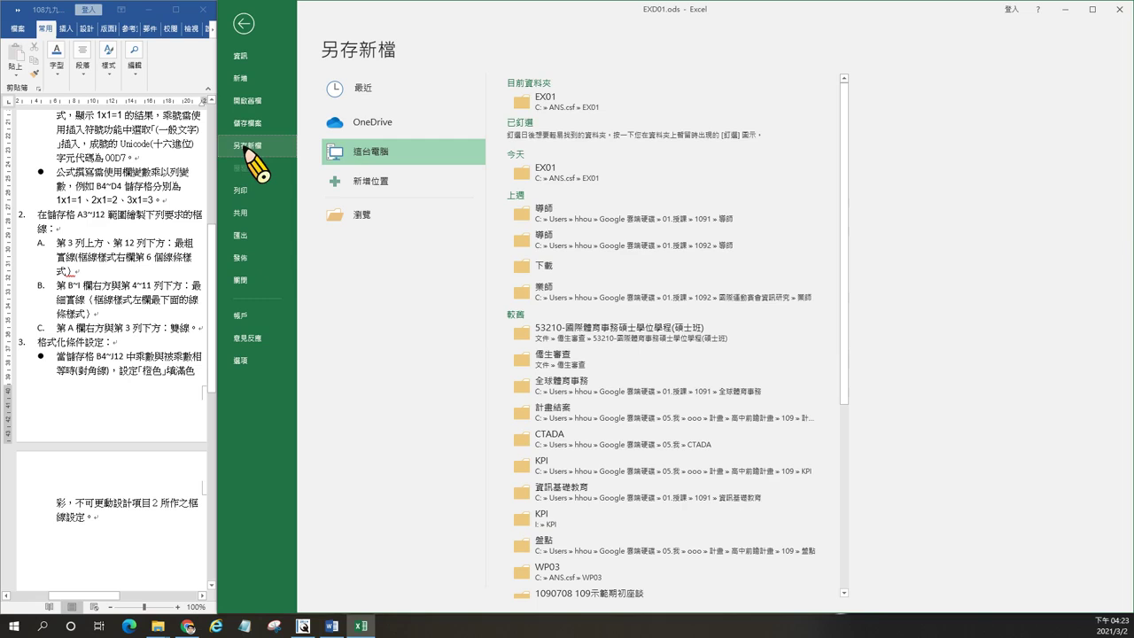
click(585, 102)
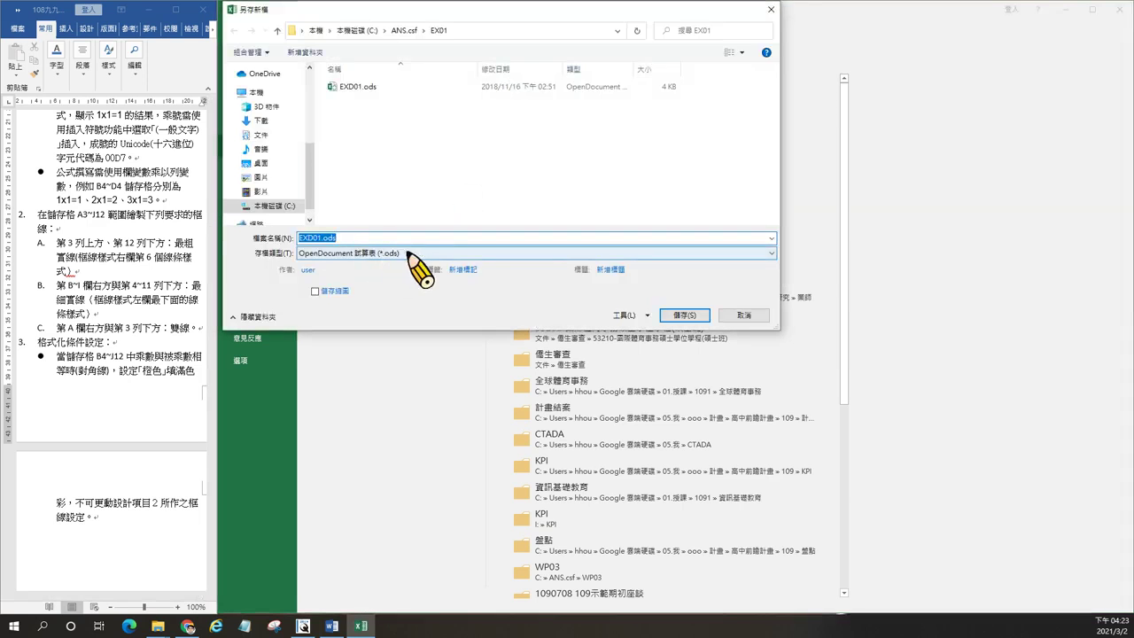
click(415, 255)
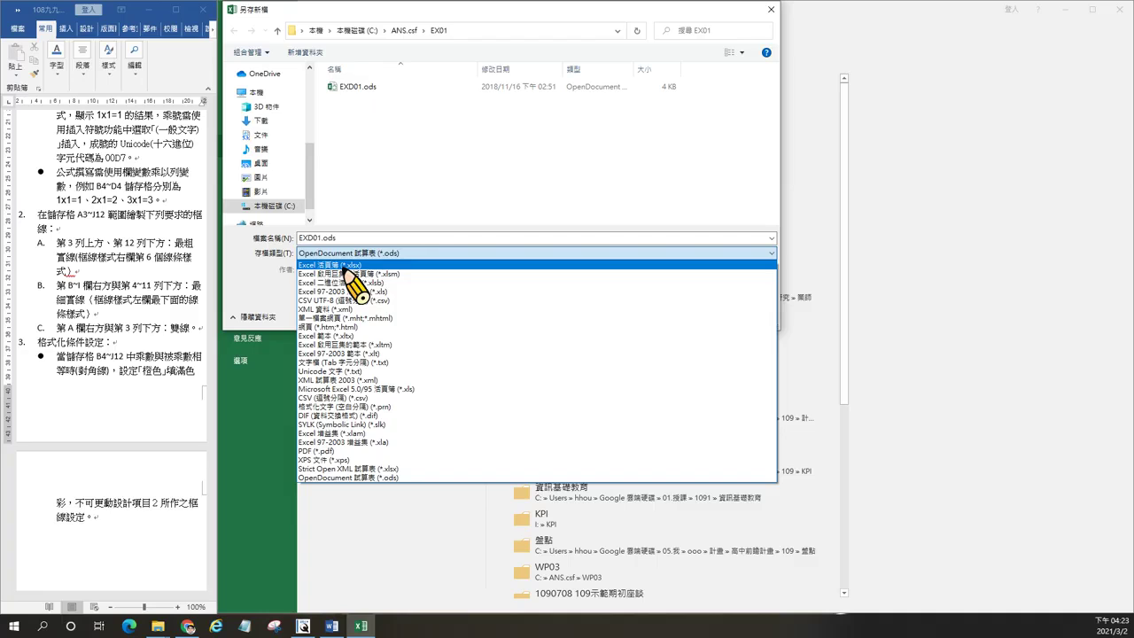
click(345, 265)
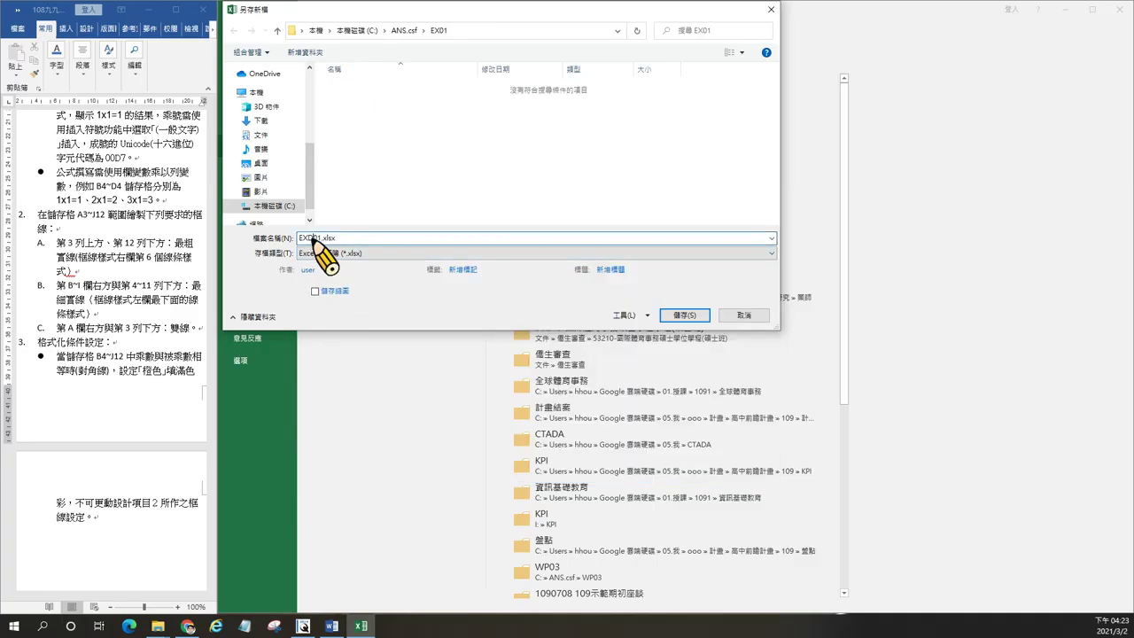
click(307, 237)
text(A)
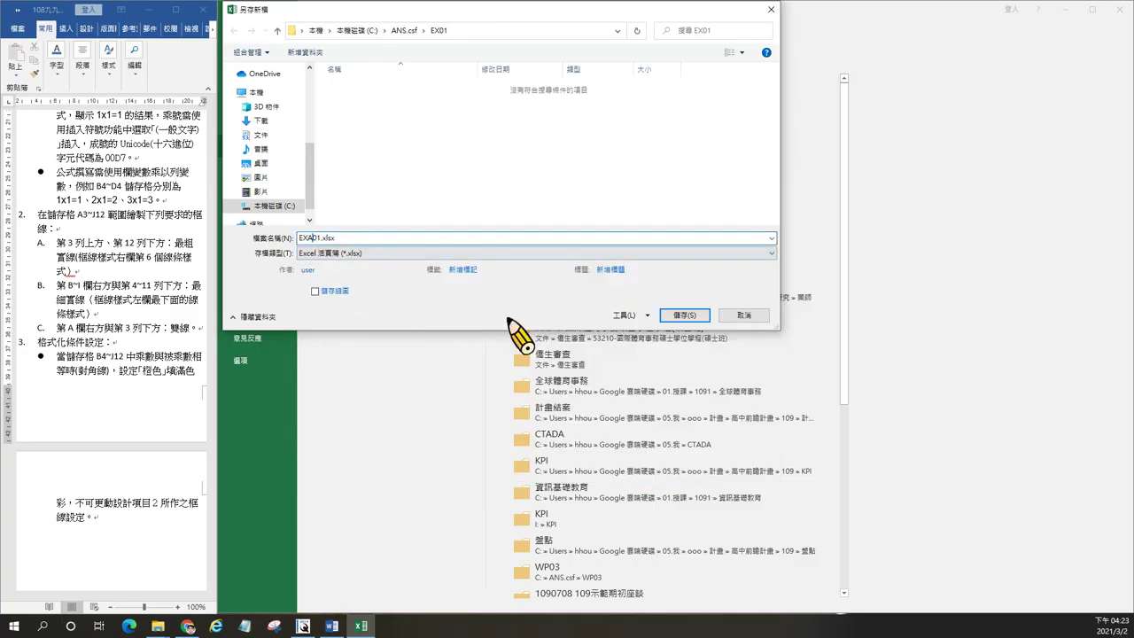
click(684, 315)
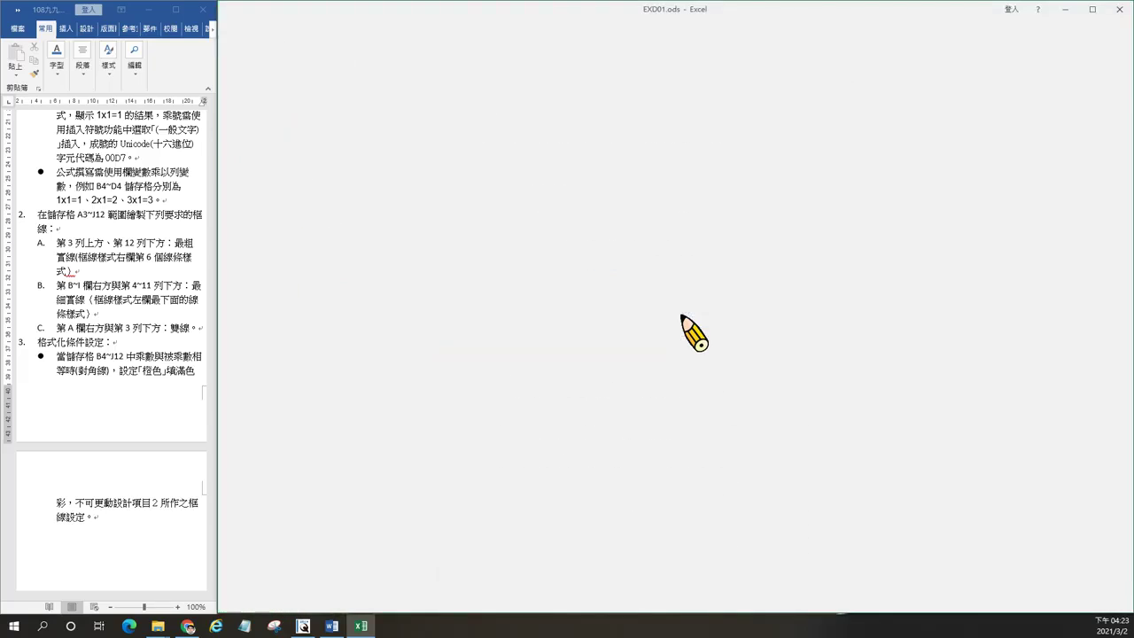